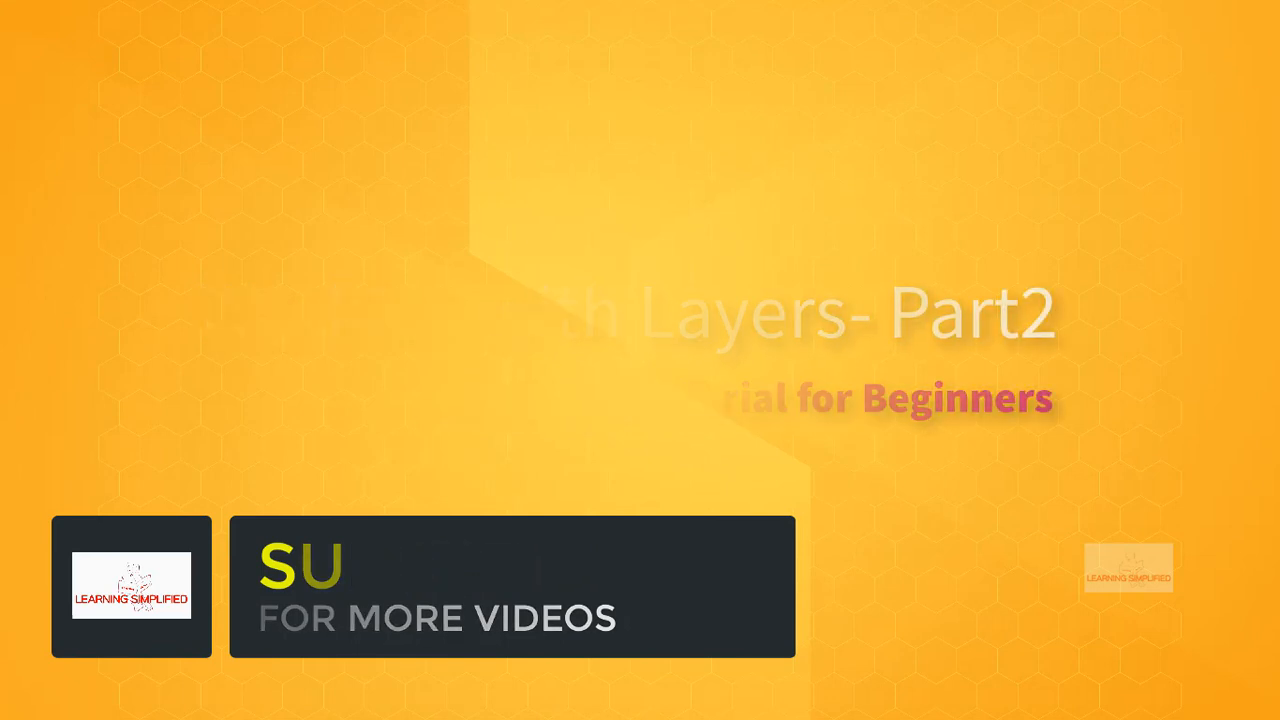
Shift the light blue rectangle over the page and change its flat fill to a linear gradient
drag(518, 343, 518, 338)
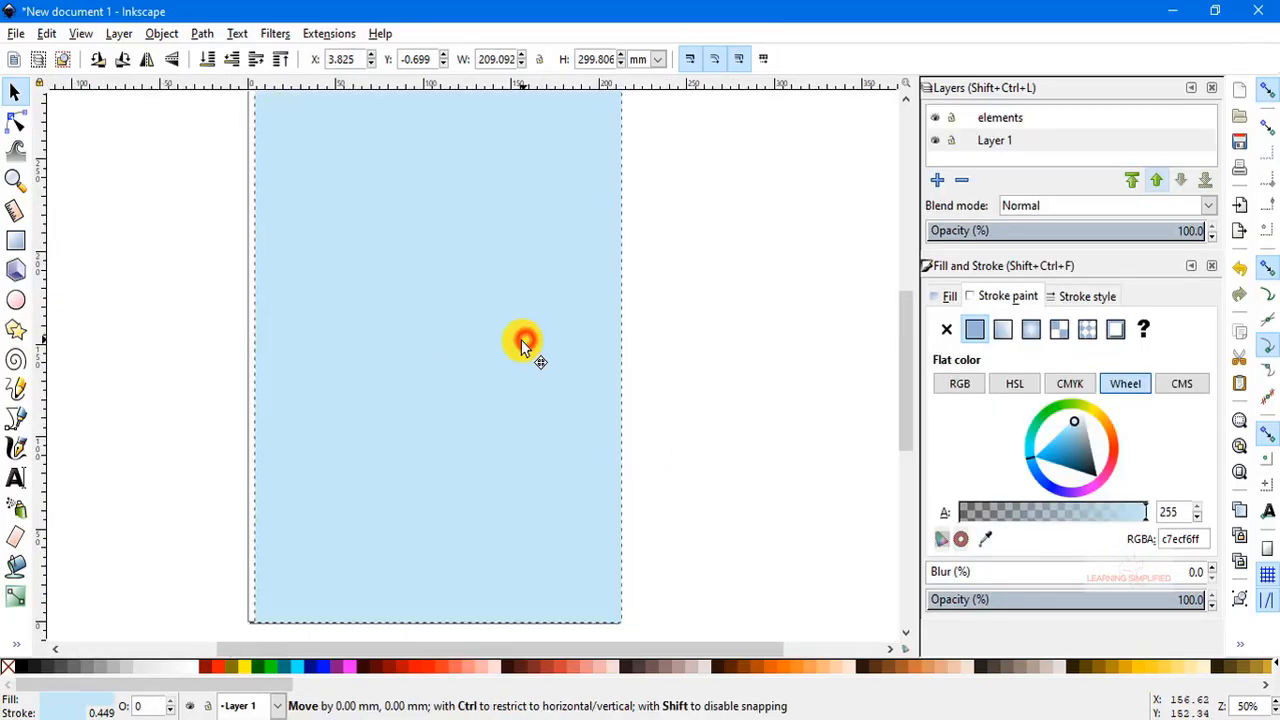
scroll(643, 363, down, 2)
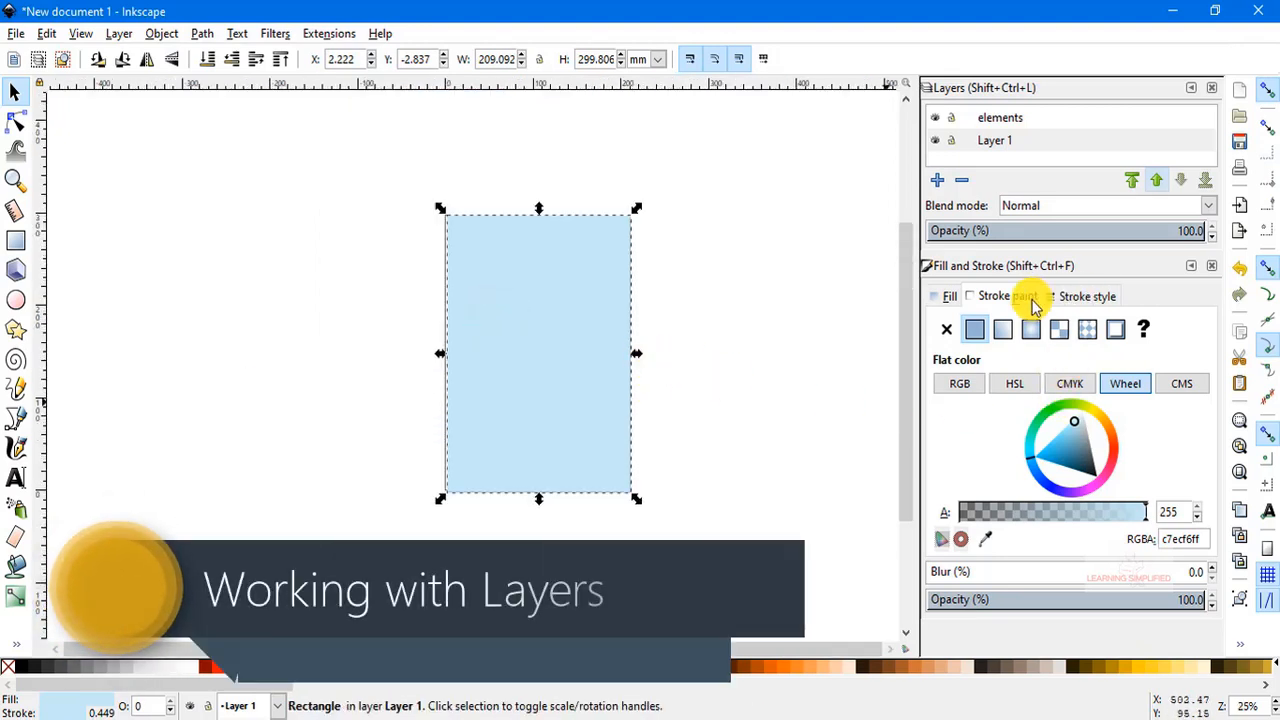
click(952, 296)
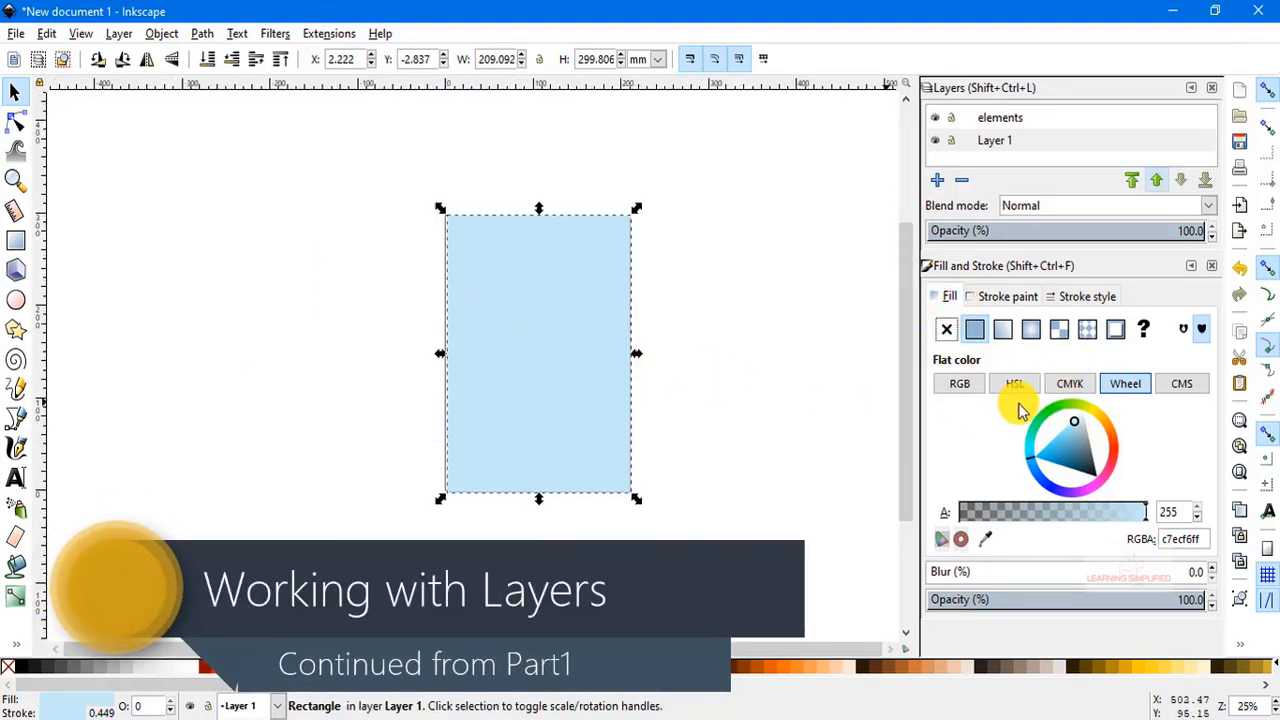
click(1003, 329)
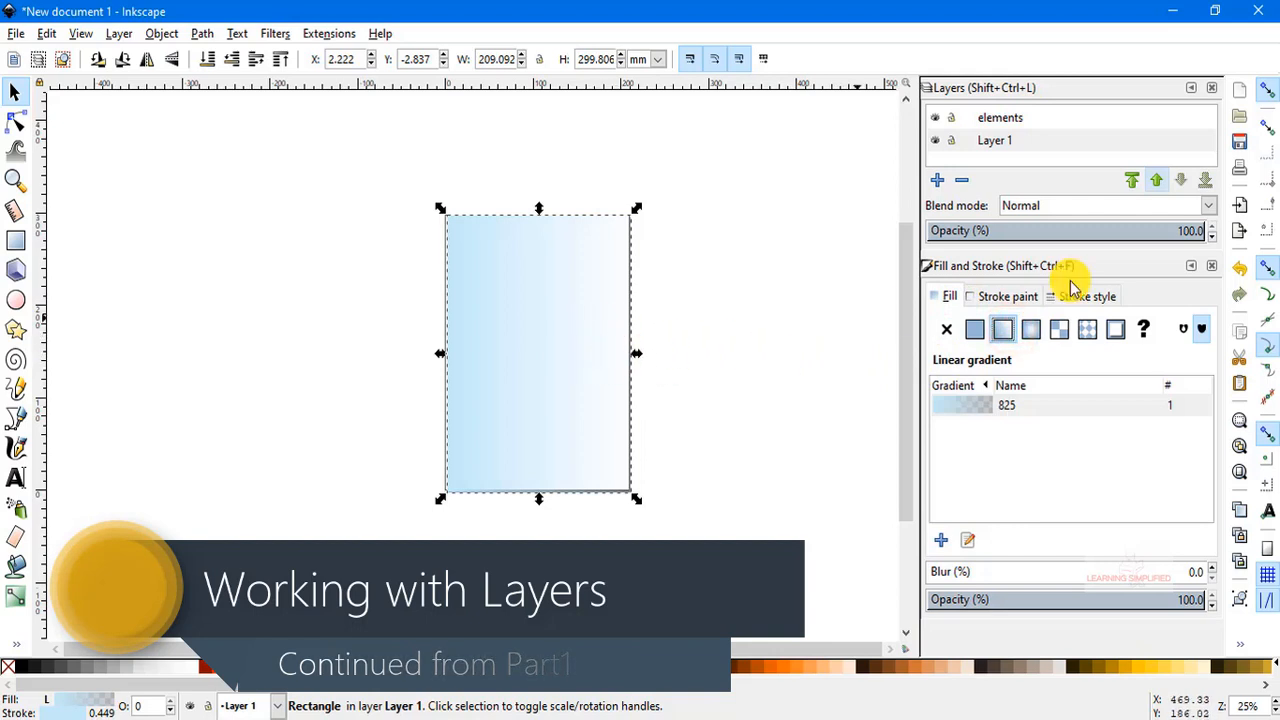
Run the rectangle's gradient vertically through its middle, starting blue at the upper edge and ending transparent at the lower edge
click(15, 597)
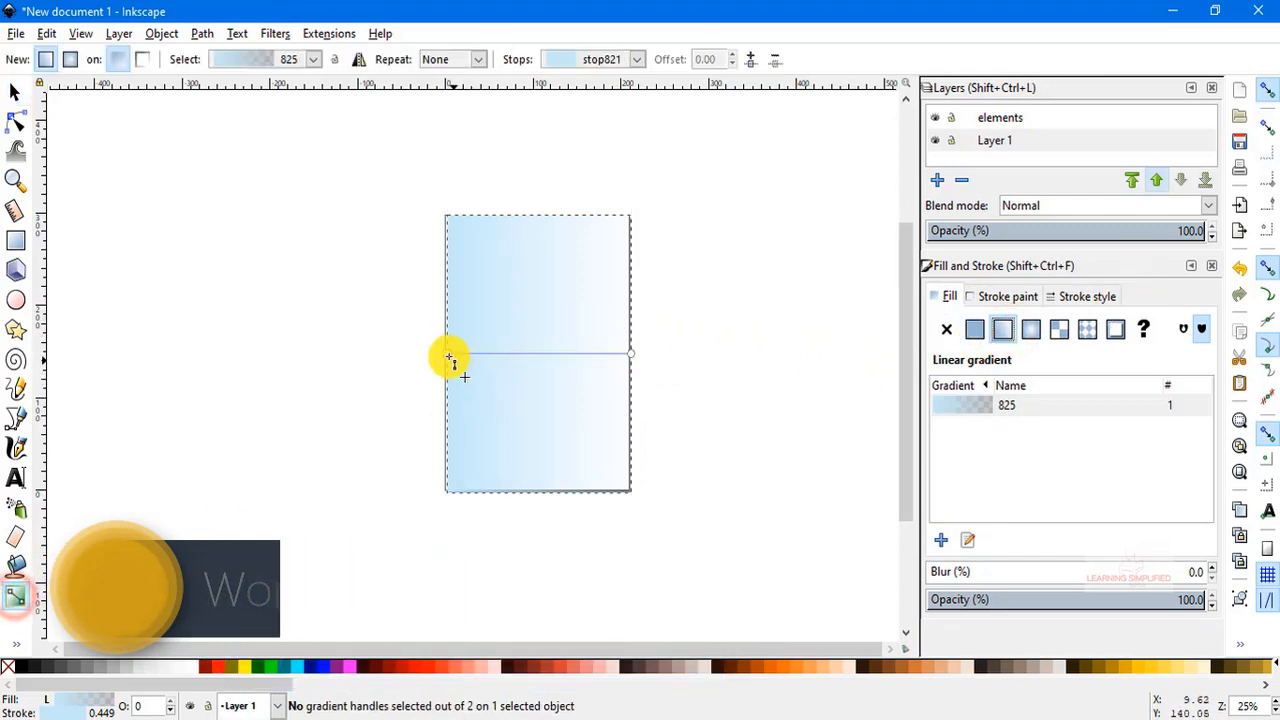
drag(447, 353, 513, 215)
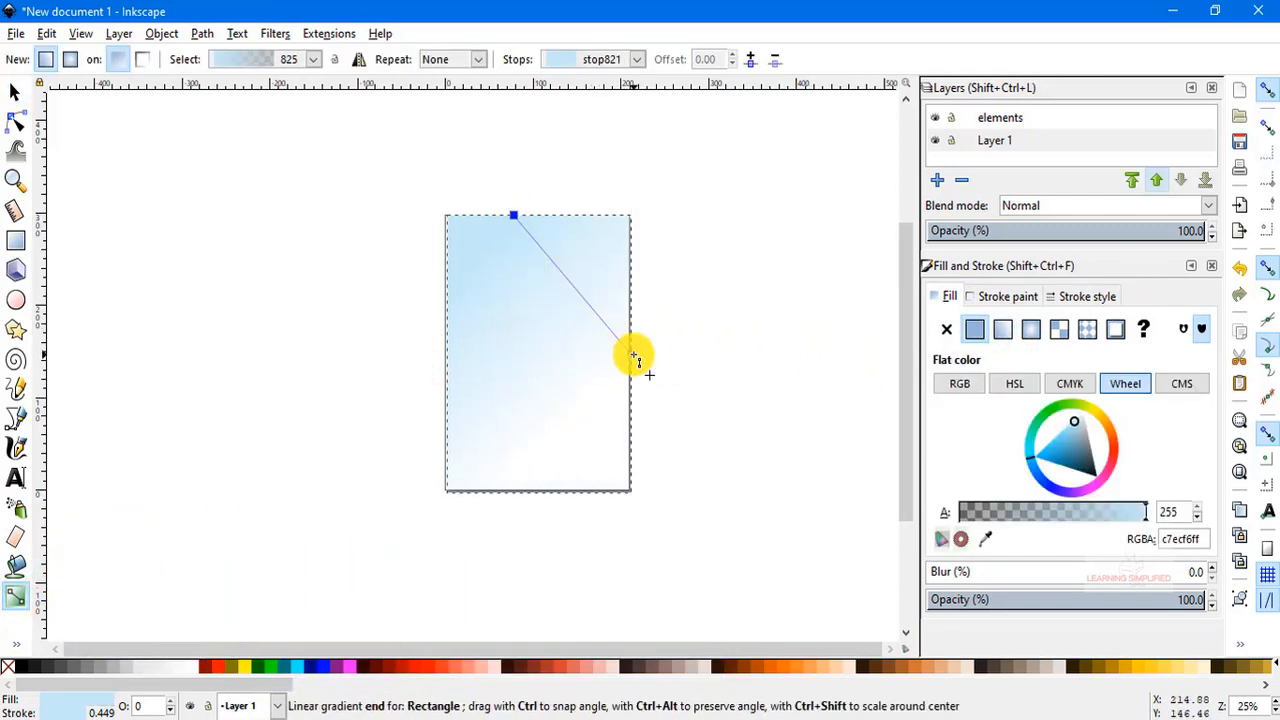
drag(630, 353, 521, 491)
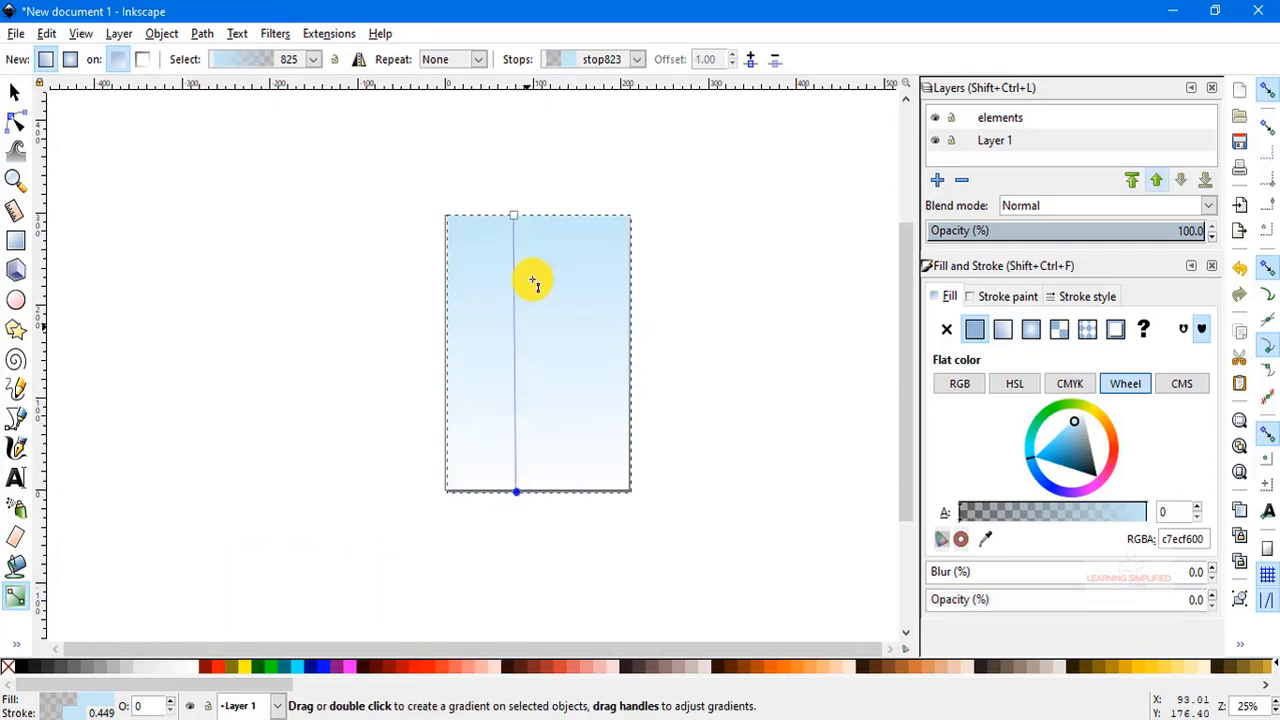
drag(514, 215, 544, 218)
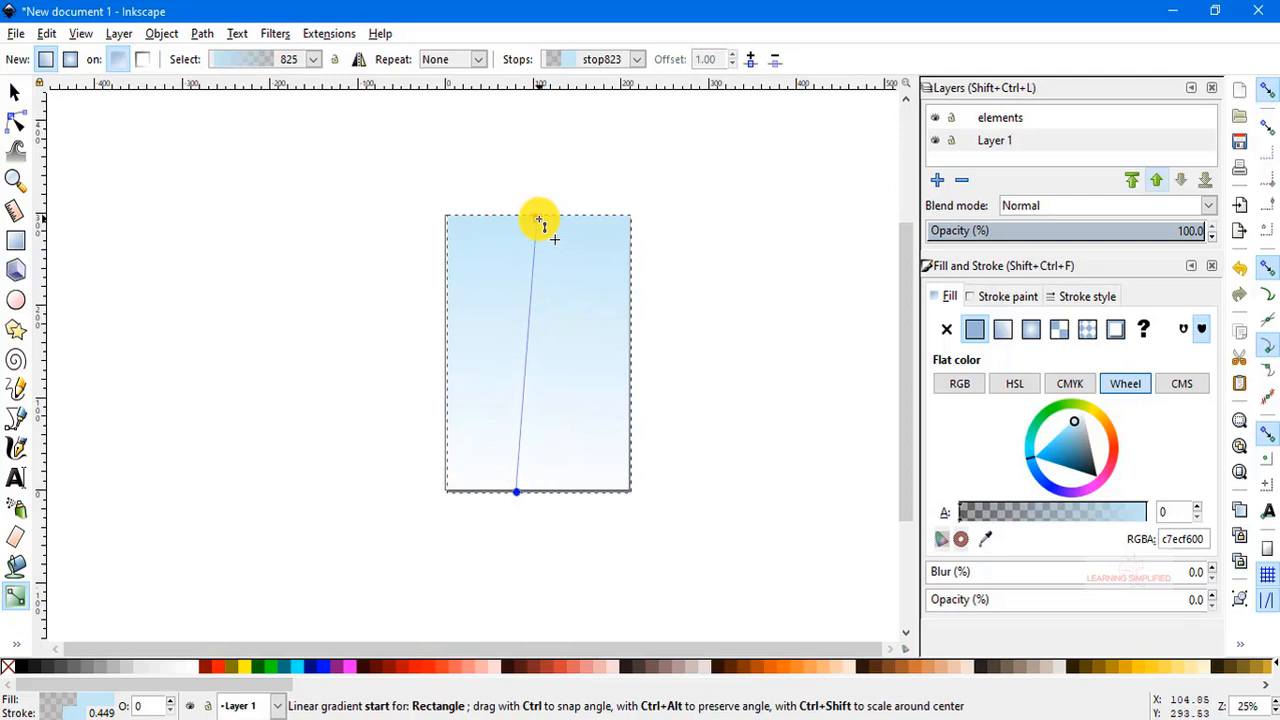
drag(516, 491, 535, 493)
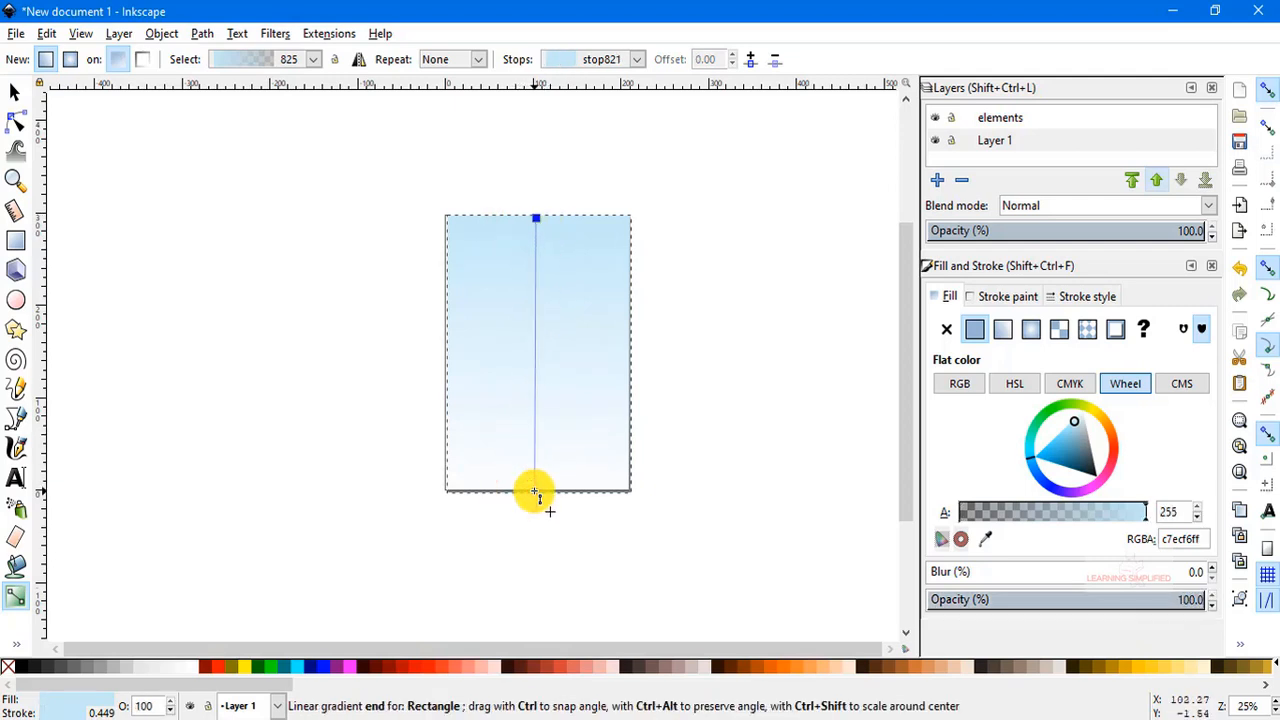
click(534, 492)
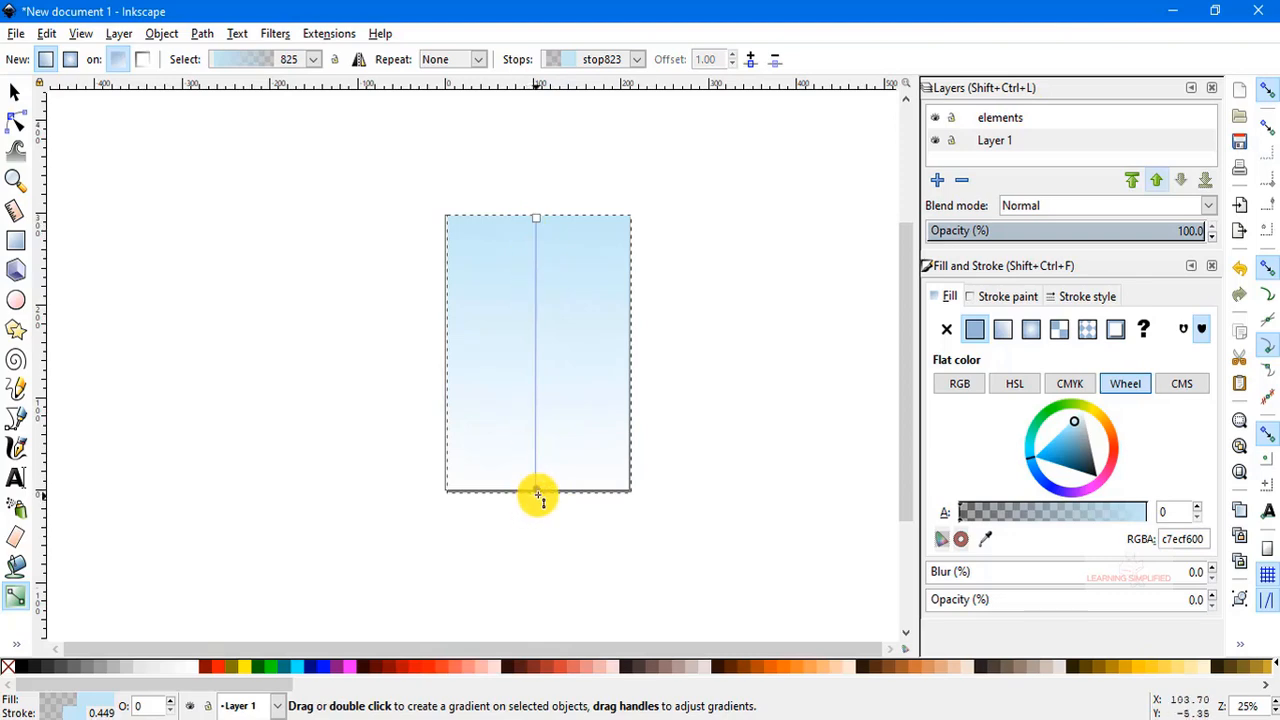
click(14, 91)
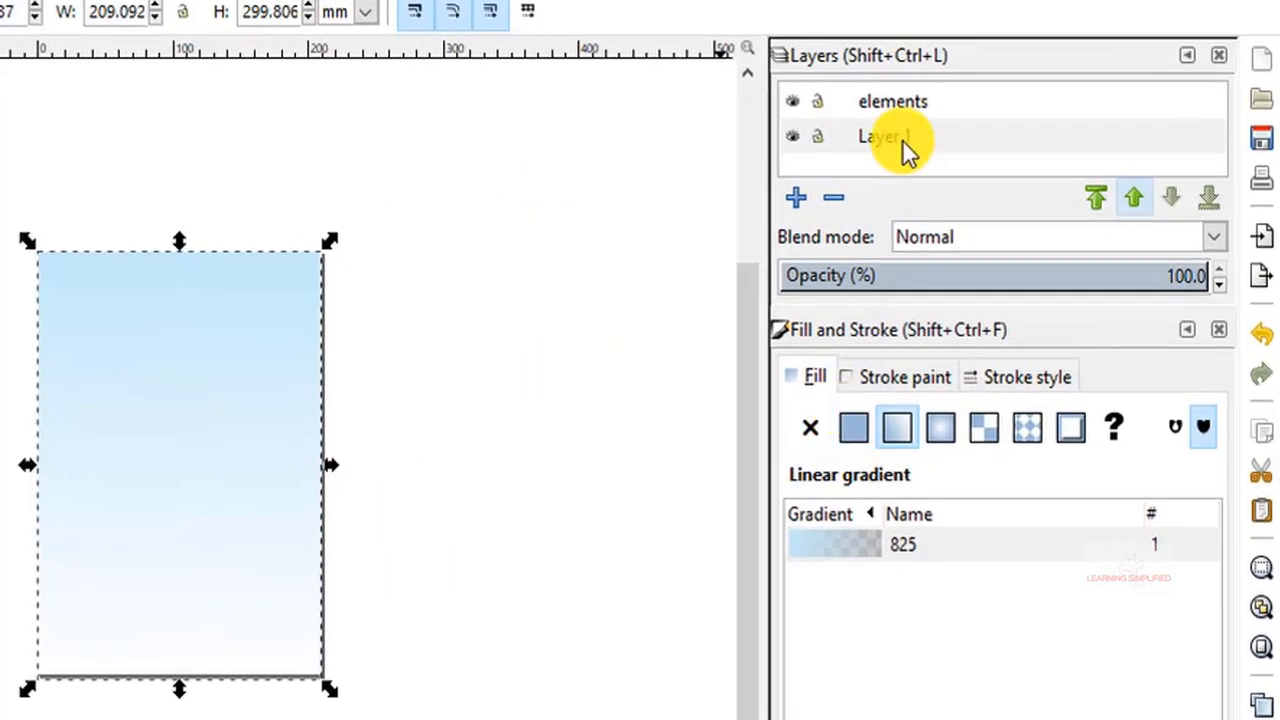
Rename Layer 1 as sky and check the new name in the list of available drawing layers
click(900, 138)
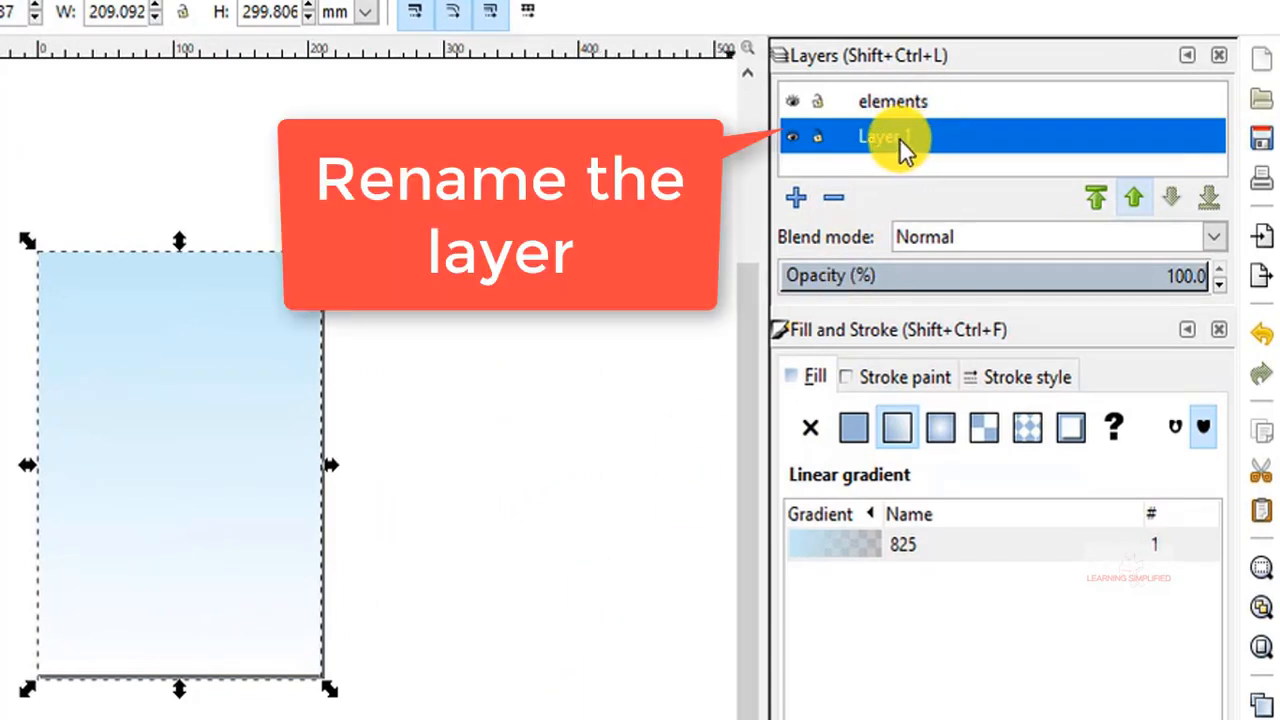
double_click(903, 145)
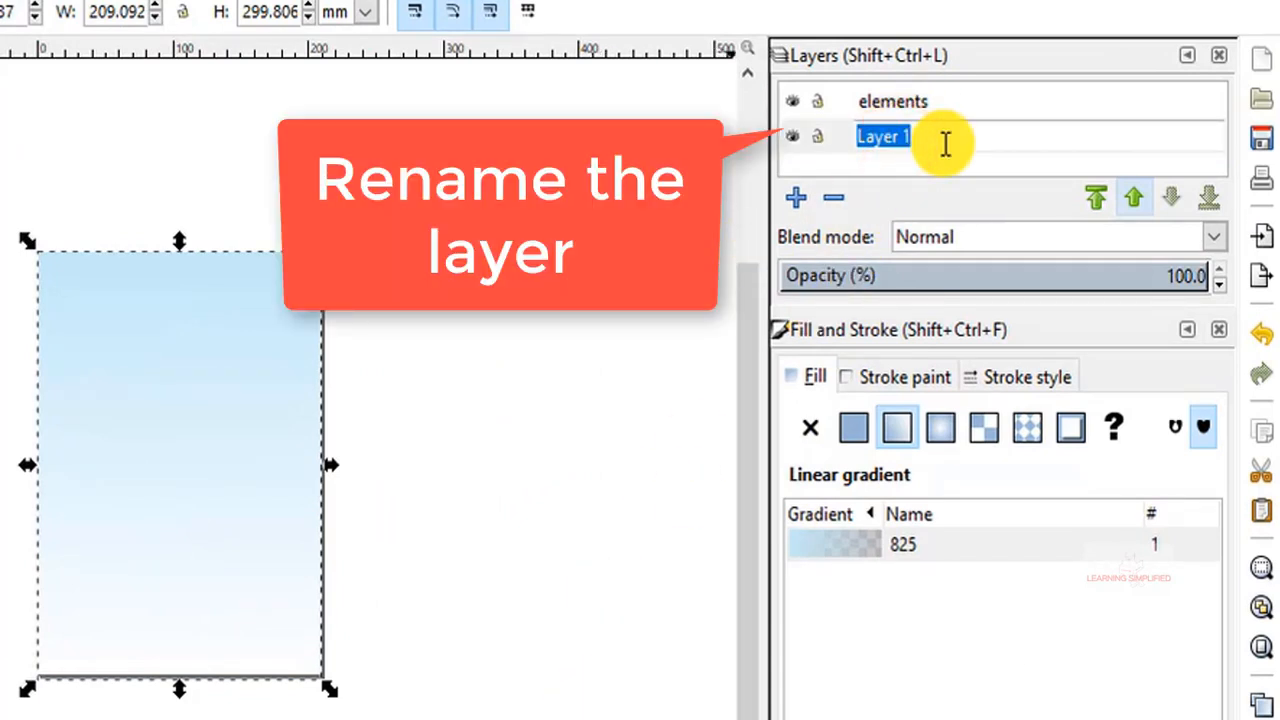
key(Return)
click(571, 414)
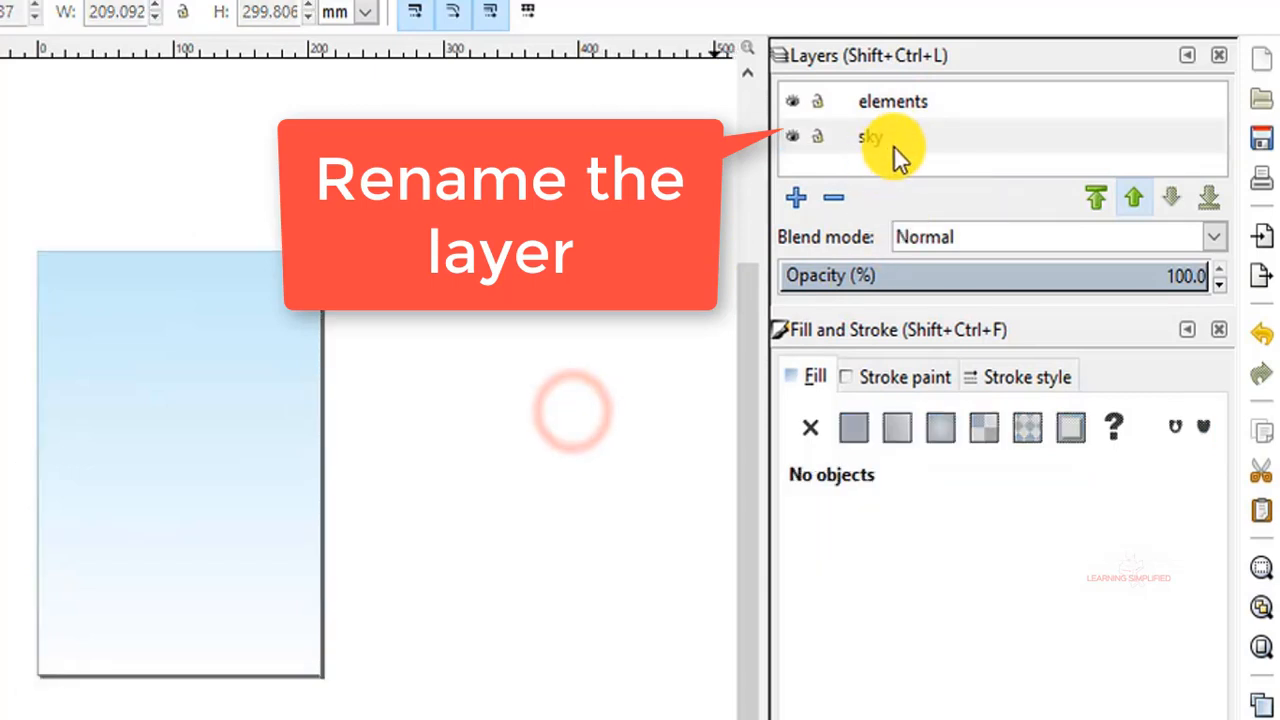
click(898, 137)
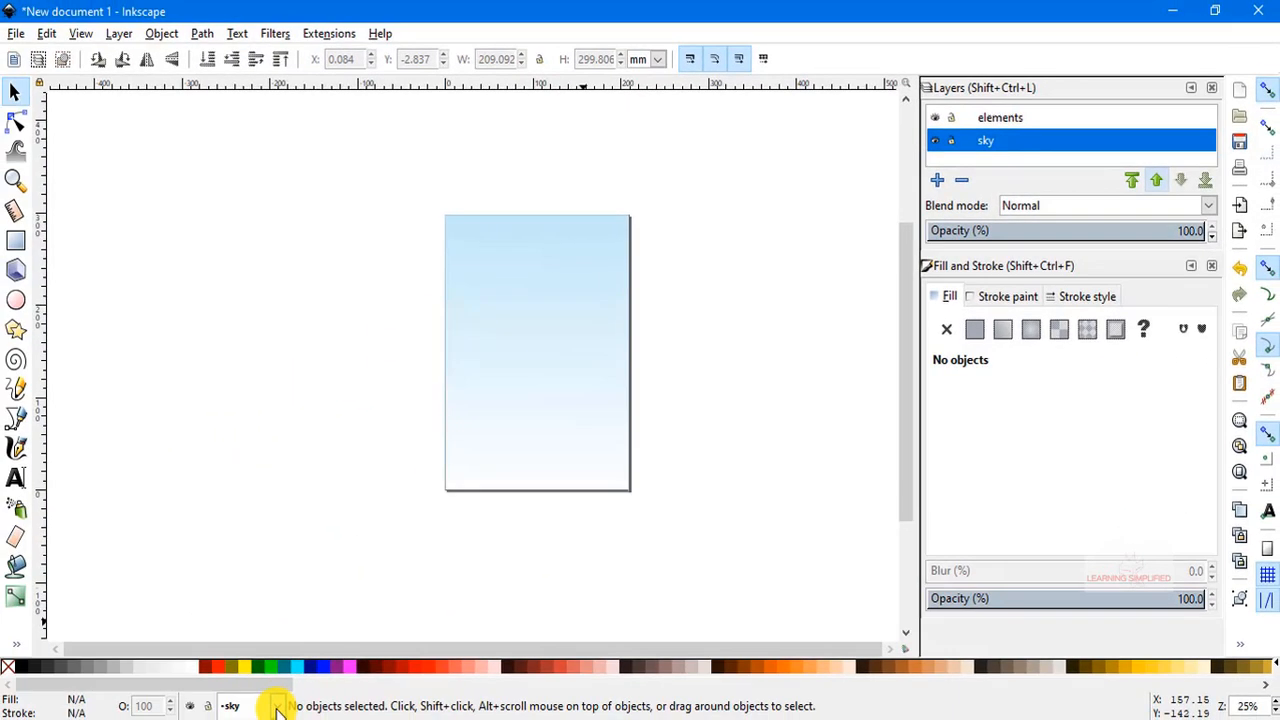
click(275, 706)
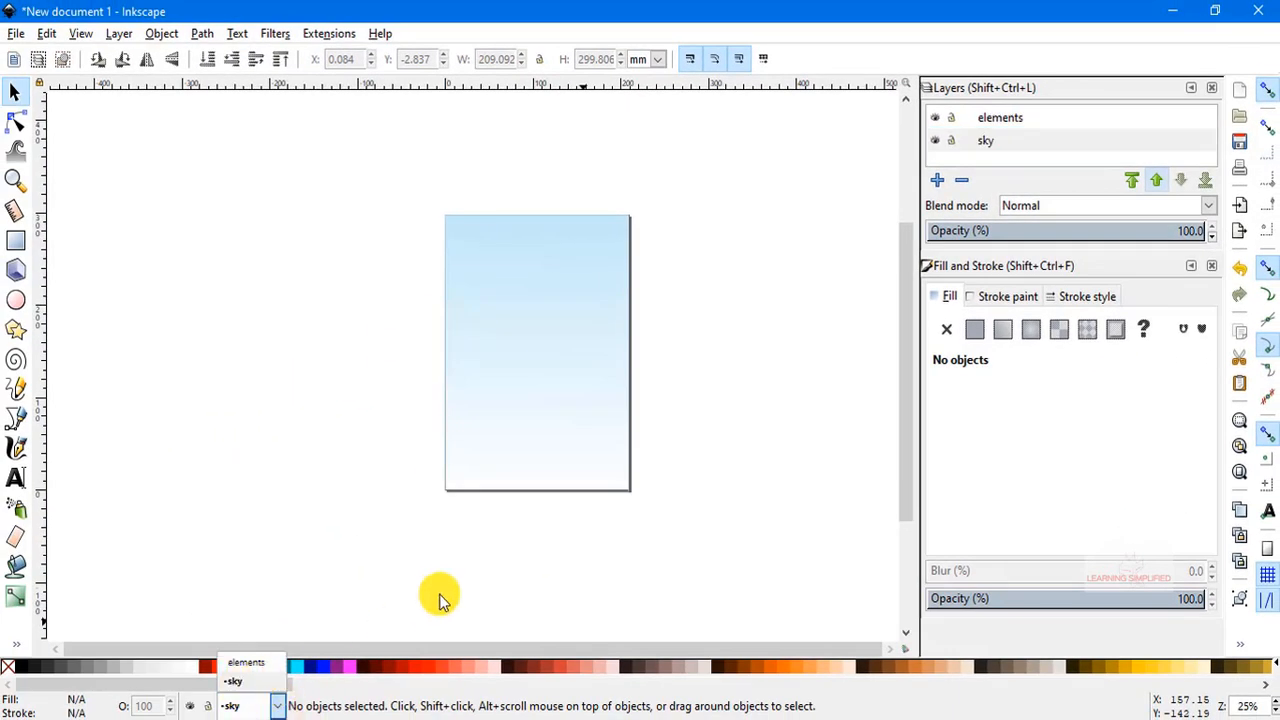
click(441, 600)
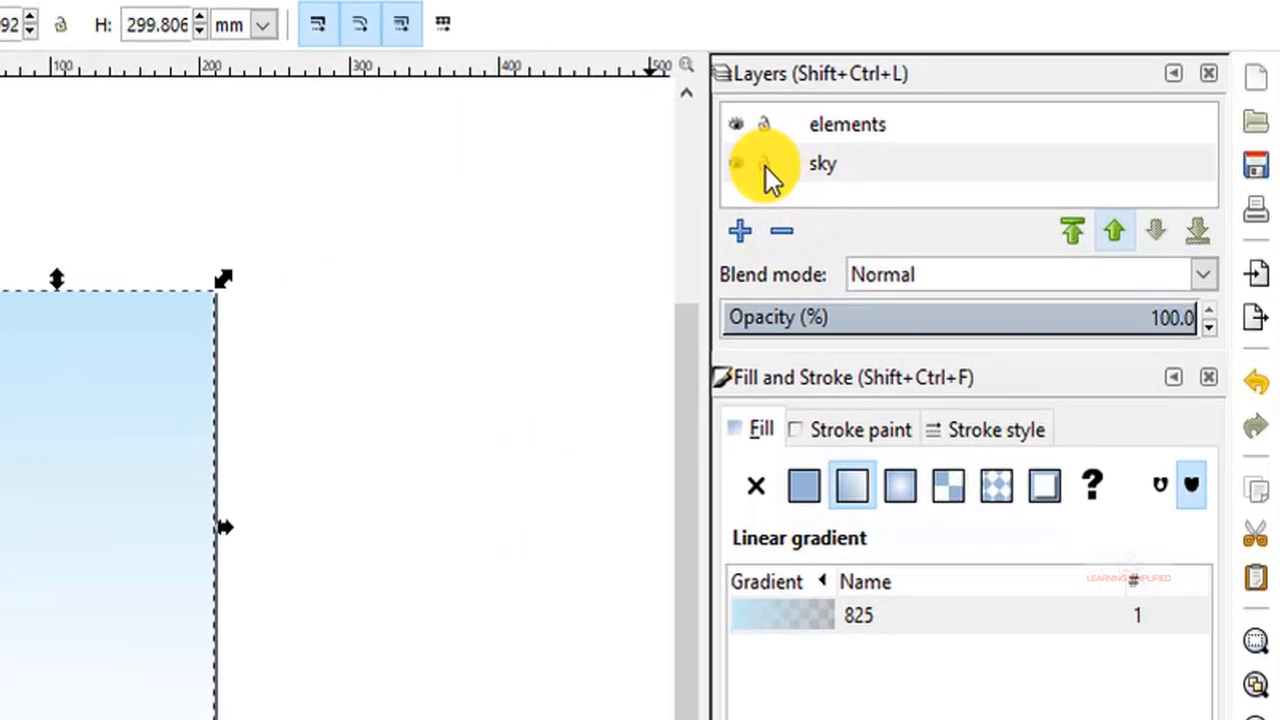
Lock the sky layer and try to select and move its gradient rectangle
click(765, 166)
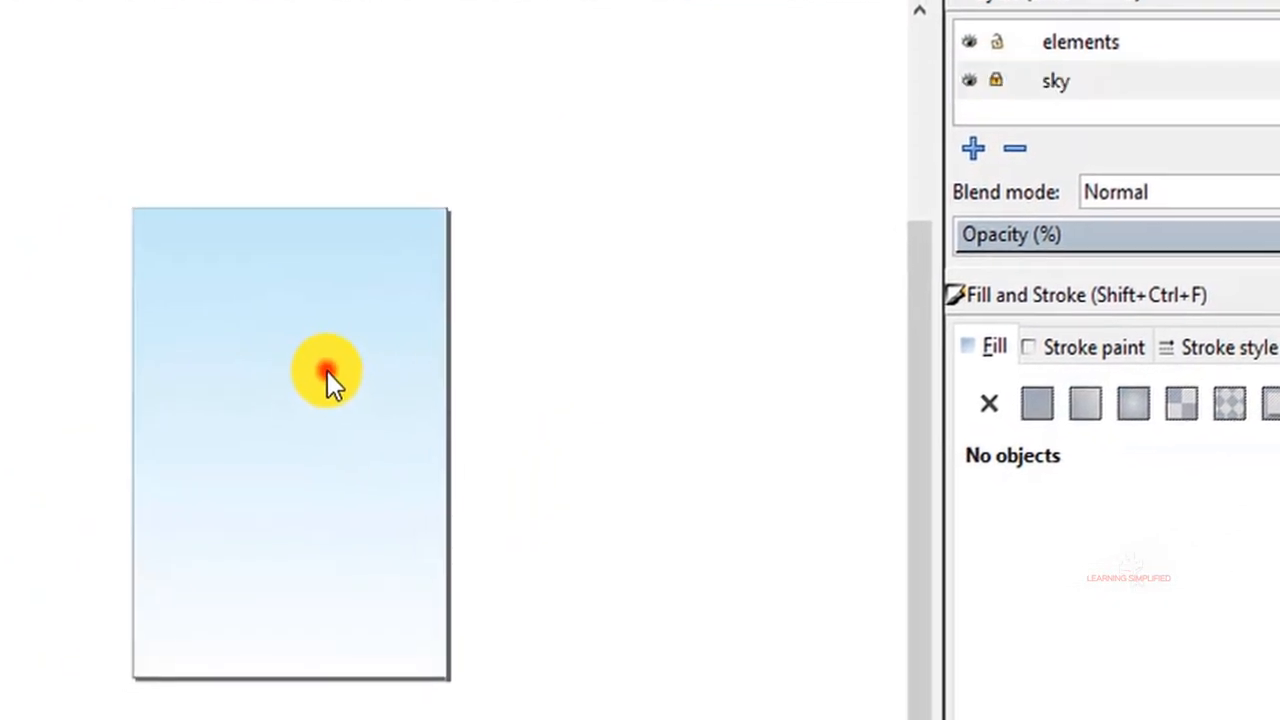
click(90, 455)
click(290, 443)
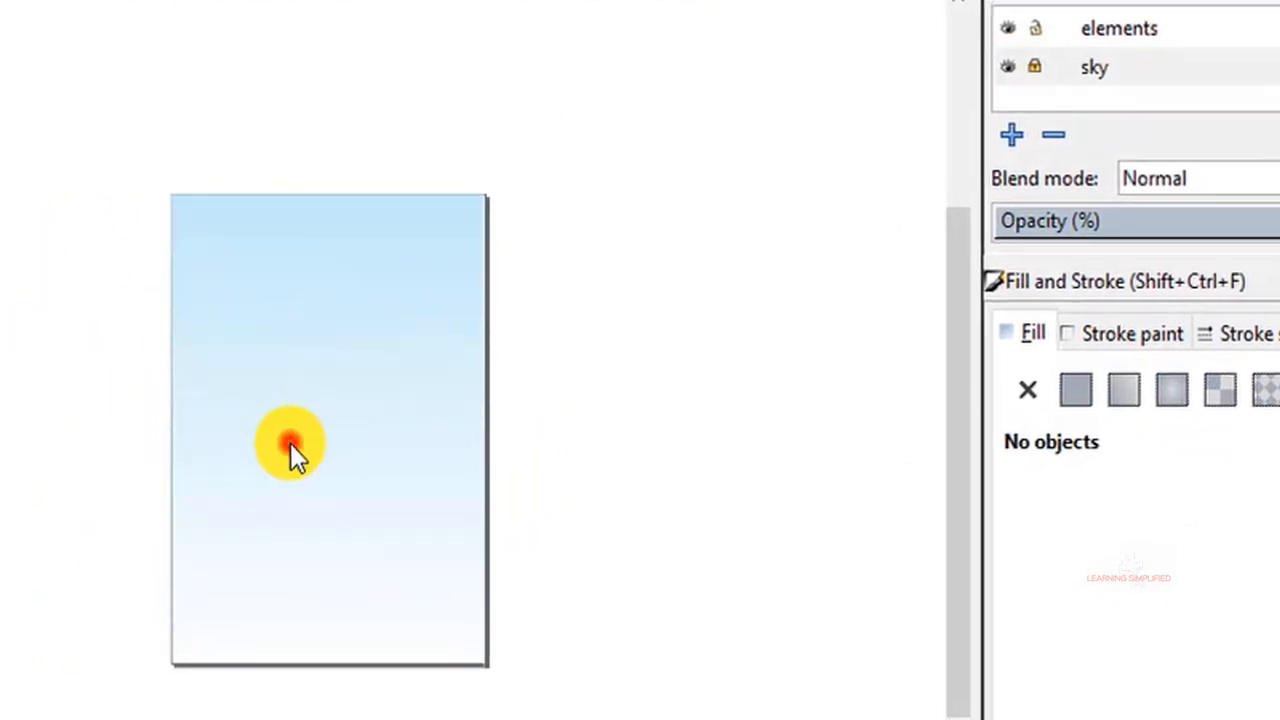
drag(375, 283, 278, 306)
click(306, 391)
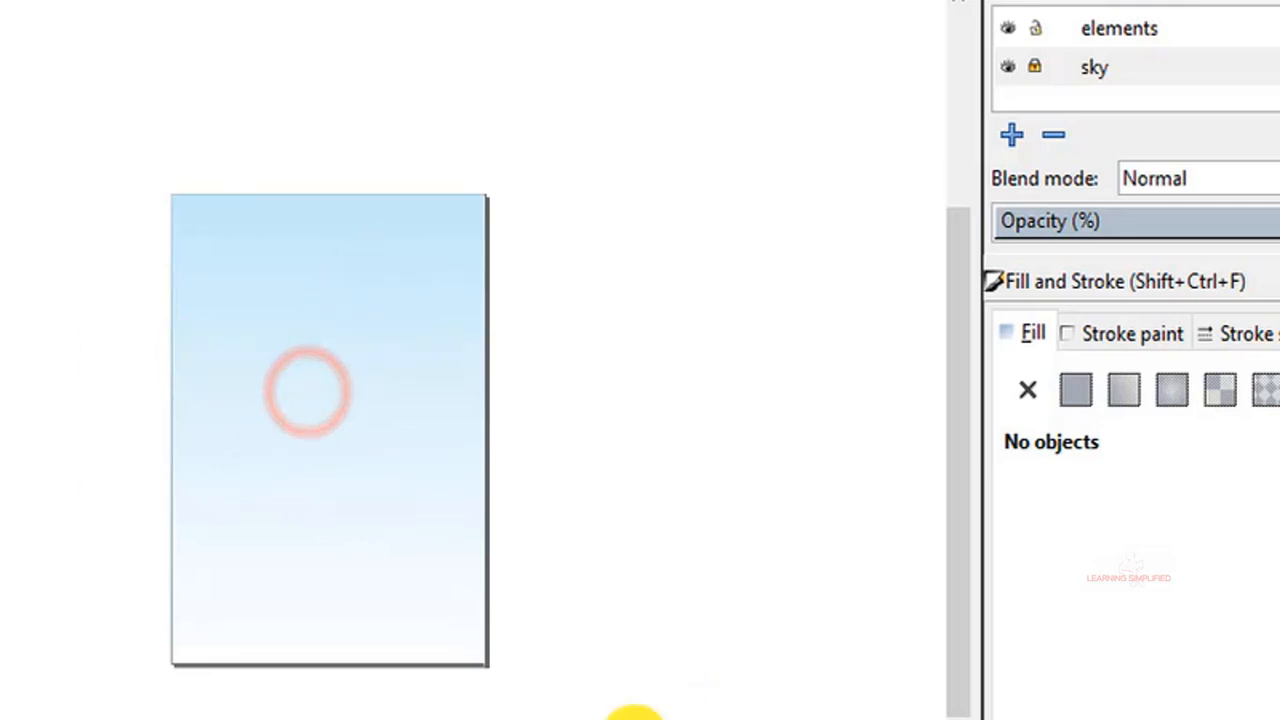
drag(383, 503, 249, 332)
click(357, 287)
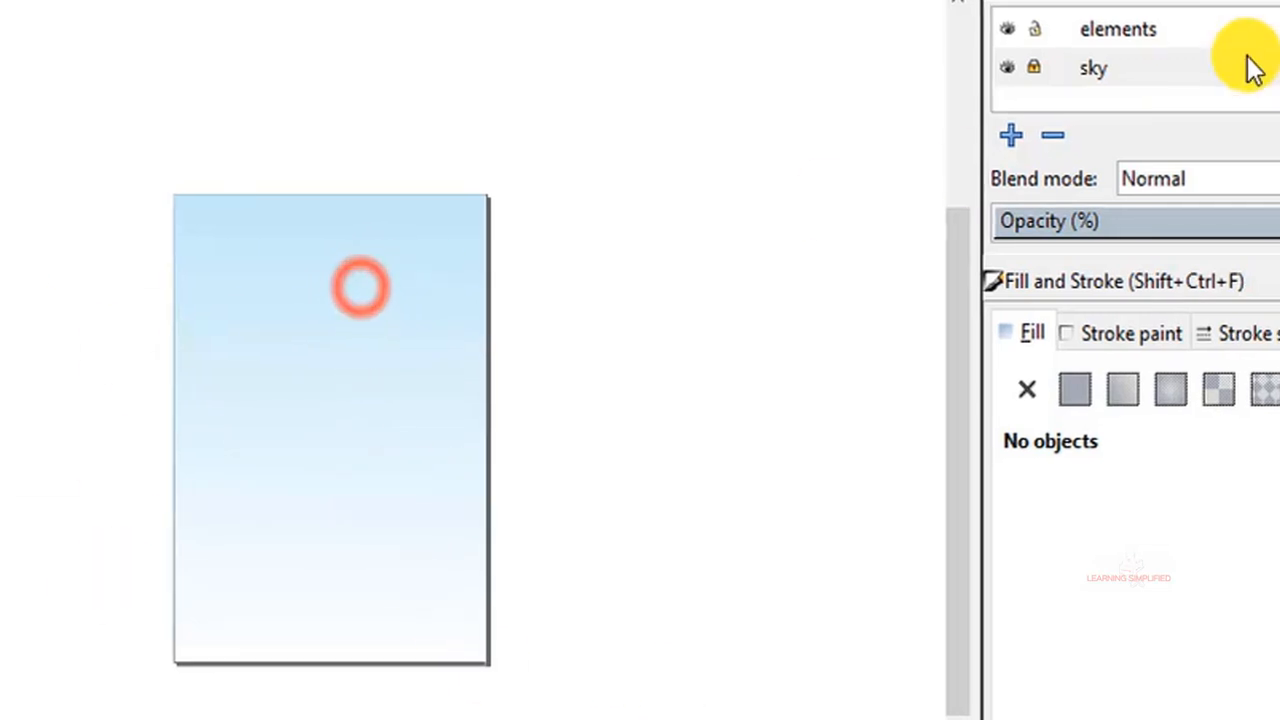
click(1188, 67)
drag(337, 277, 347, 527)
drag(548, 410, 555, 400)
click(717, 314)
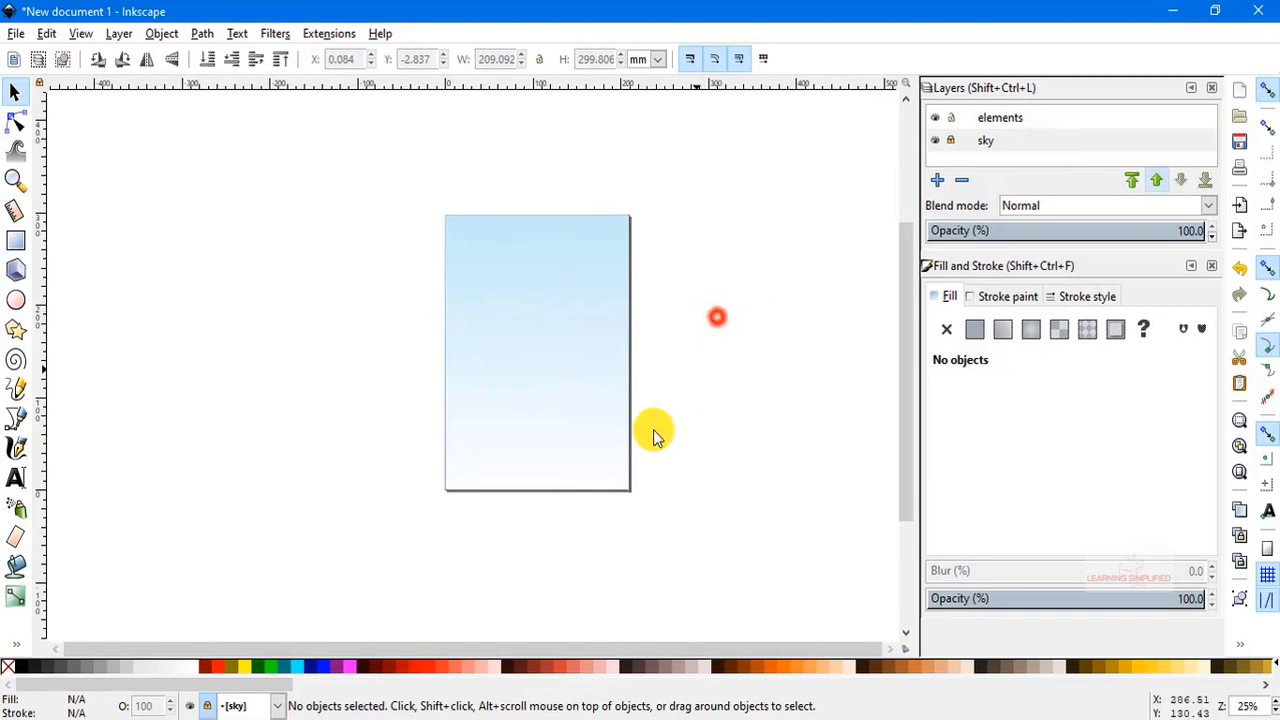
Make the elements layer the current drawing layer
click(1017, 117)
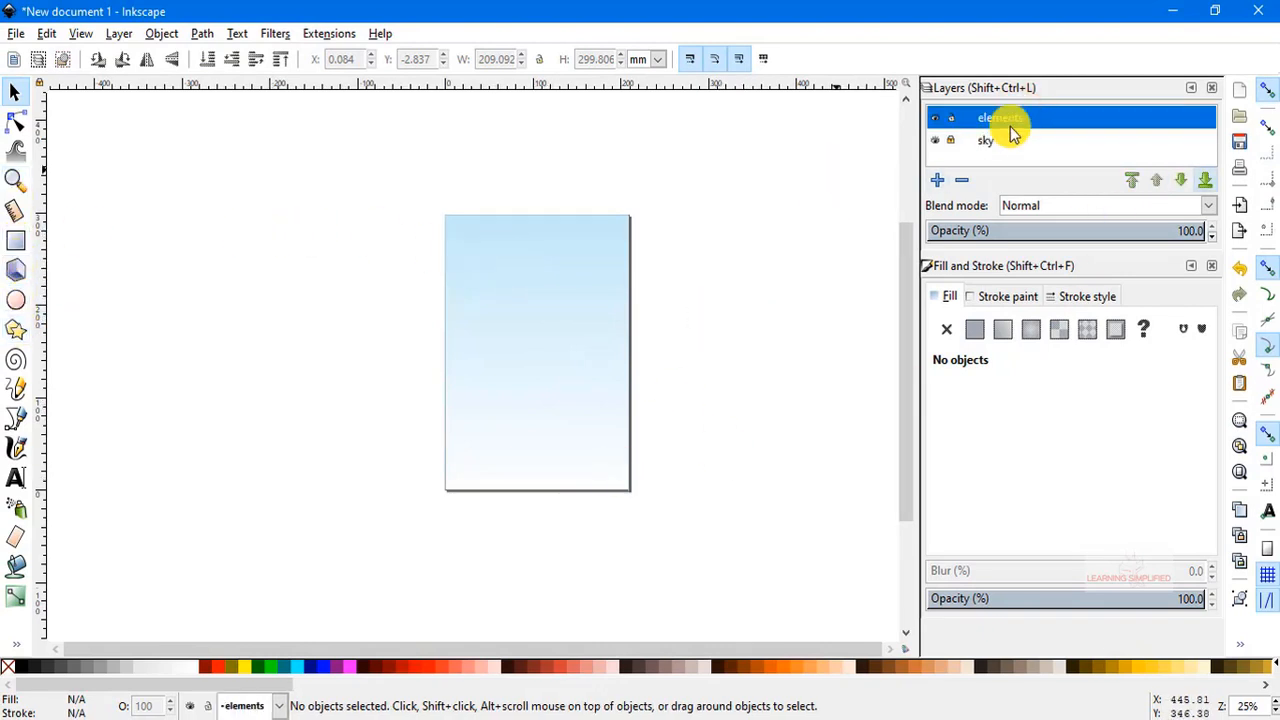
Draw a wavy freehand line beside the page on the elements layer, and delete it
click(15, 390)
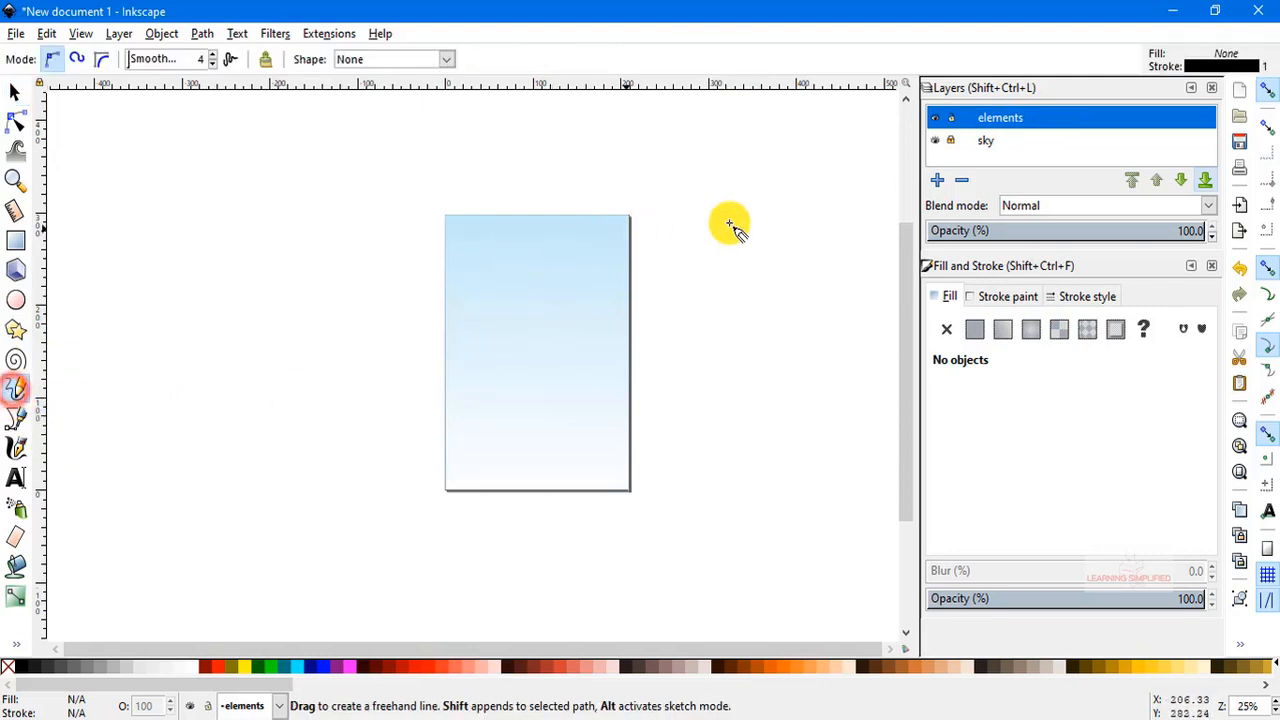
drag(760, 229, 806, 600)
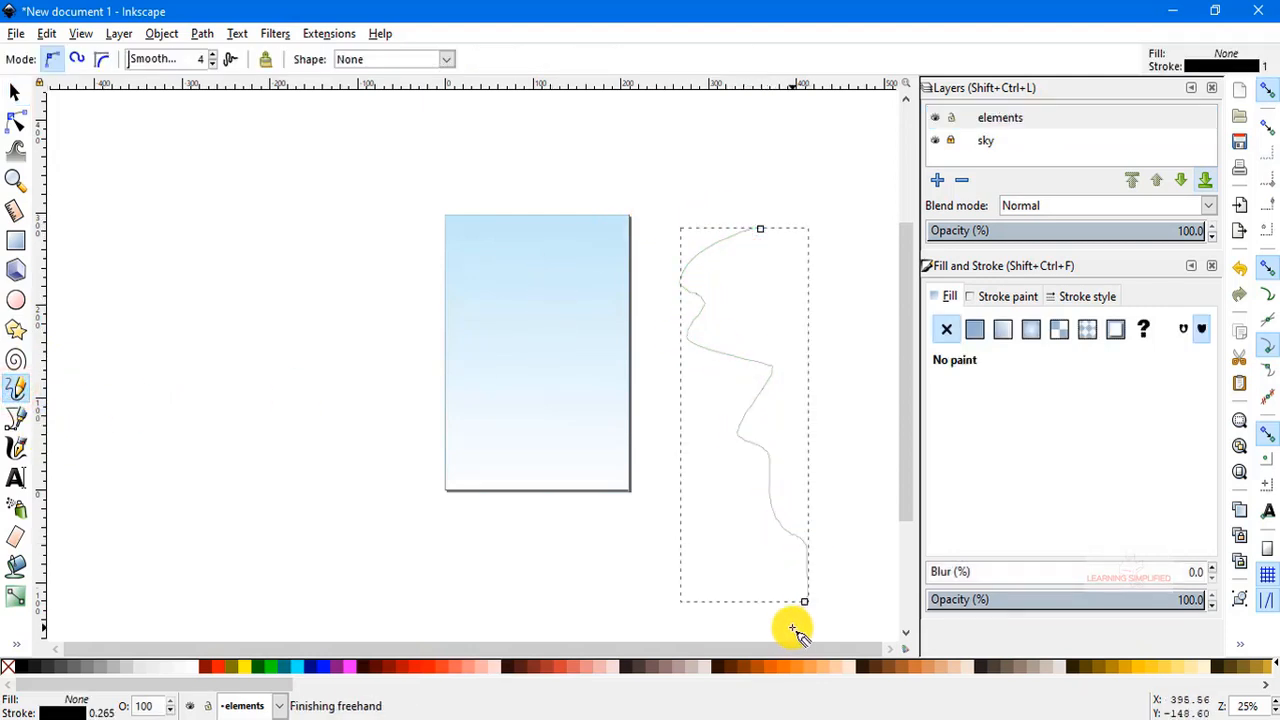
click(15, 91)
click(1020, 119)
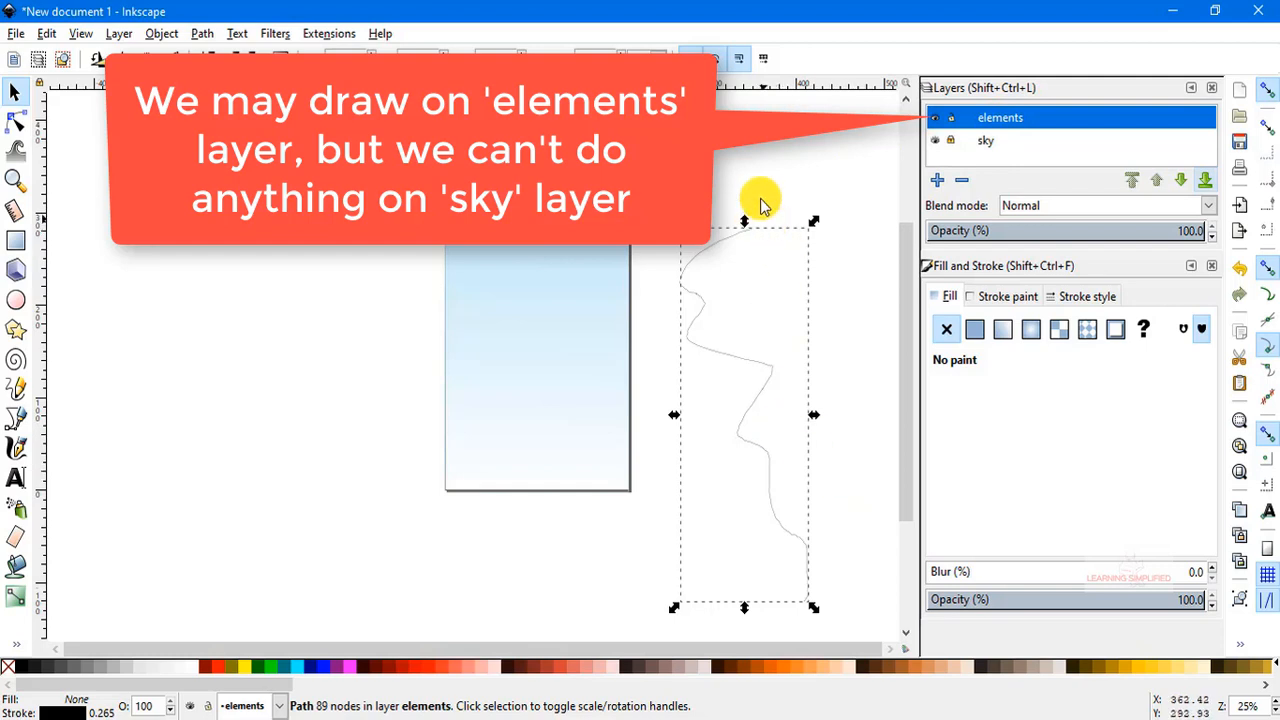
key(Delete)
Draw a five-pointed star about 315 mm wide and 308 mm high on the elements layer, overlapping the page
click(500, 334)
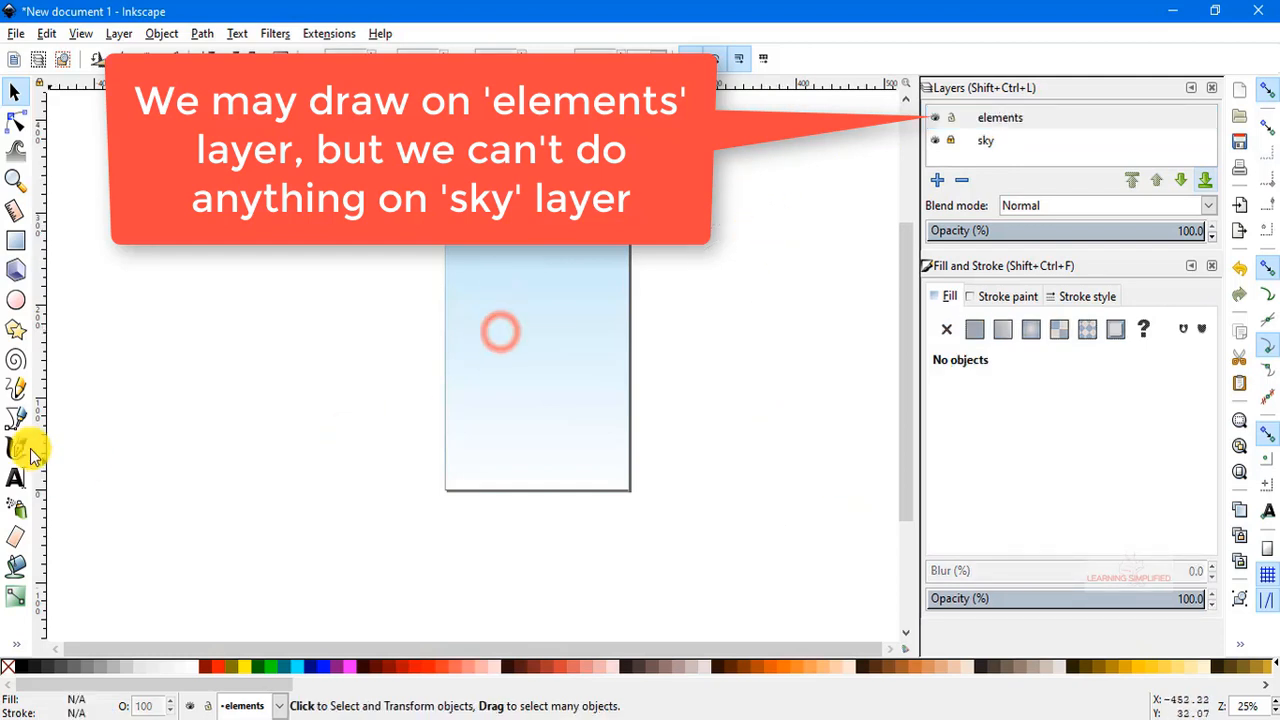
click(15, 420)
click(15, 330)
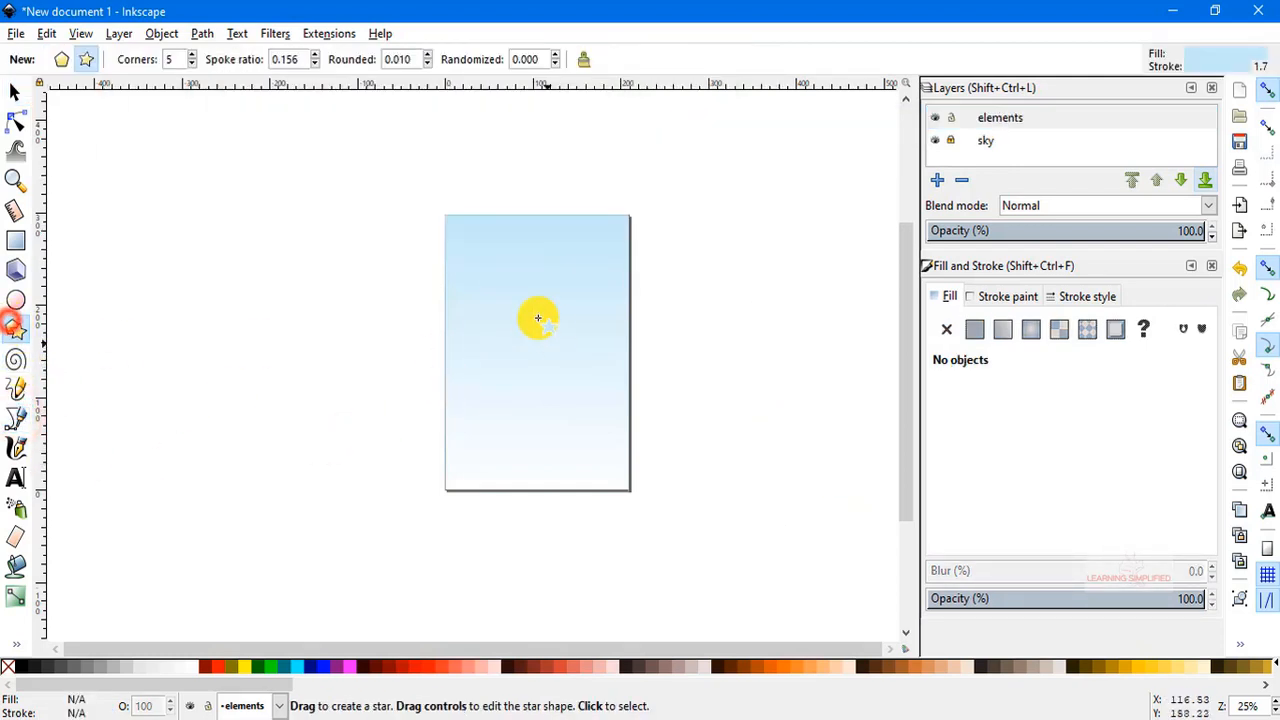
drag(463, 257, 560, 374)
click(15, 92)
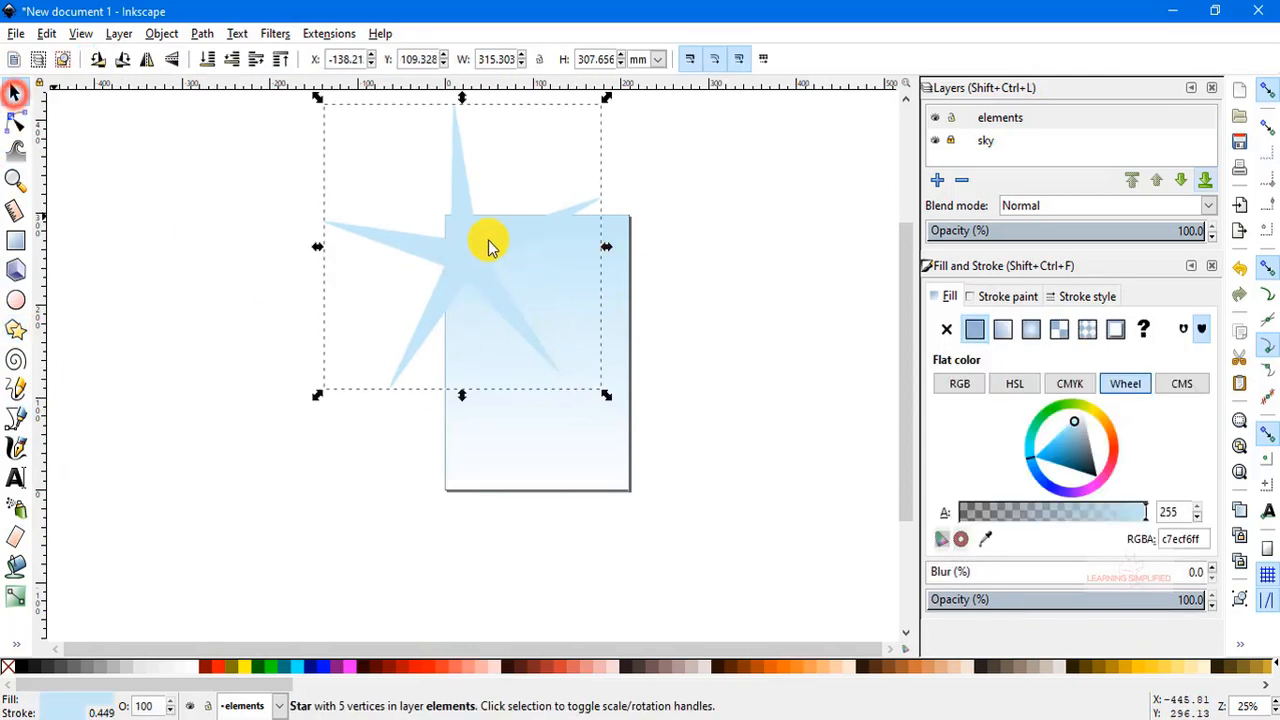
Move the star over the middle of the page and fill it with red (ff0000)
drag(466, 246, 544, 320)
drag(474, 271, 525, 365)
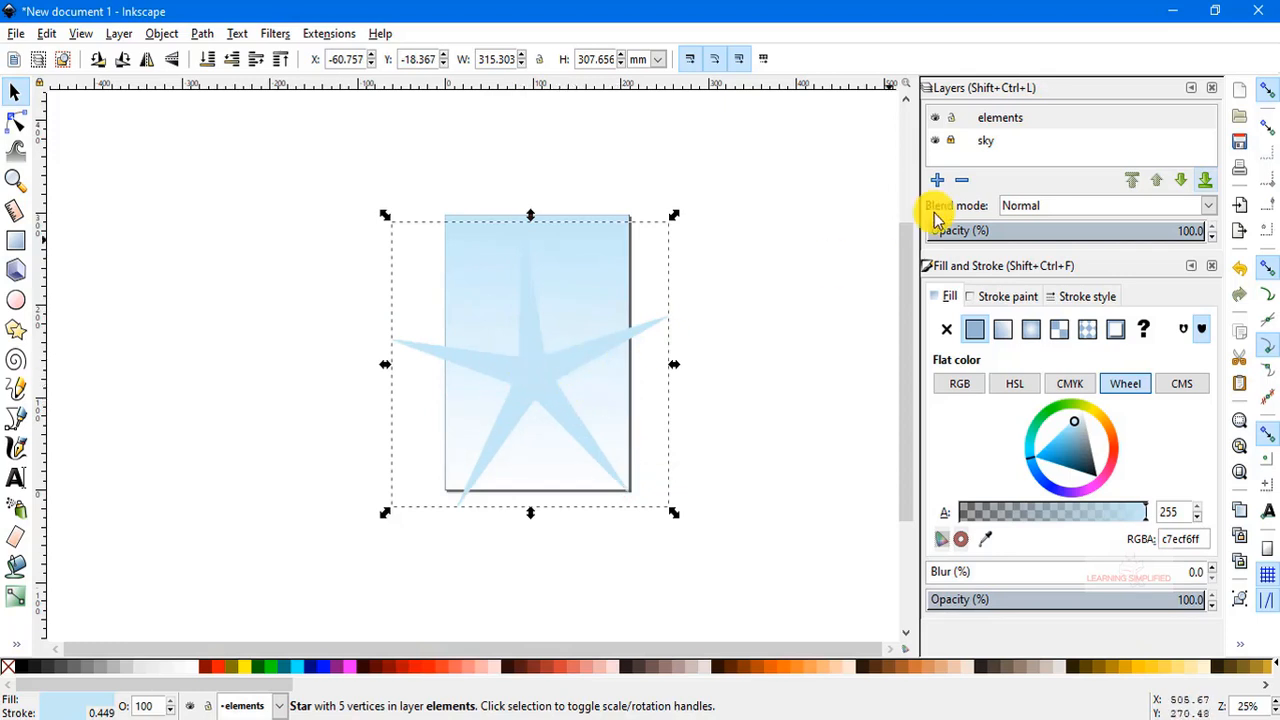
click(1008, 117)
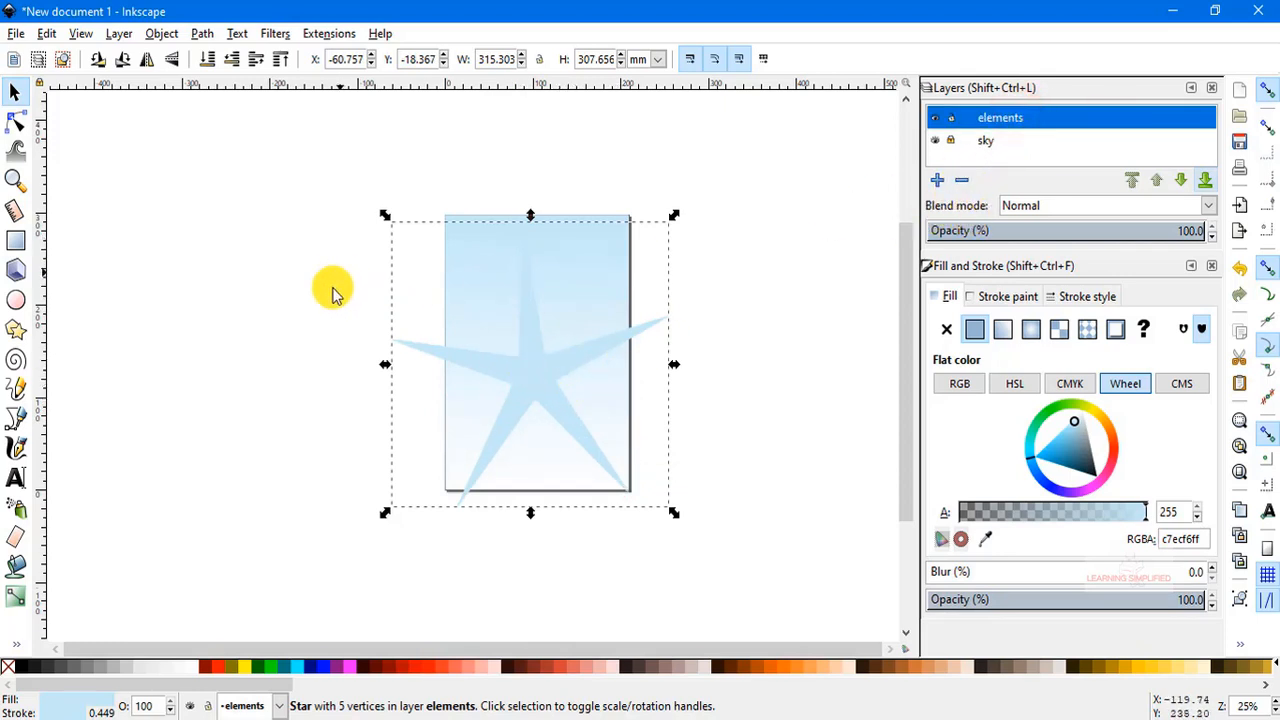
click(220, 666)
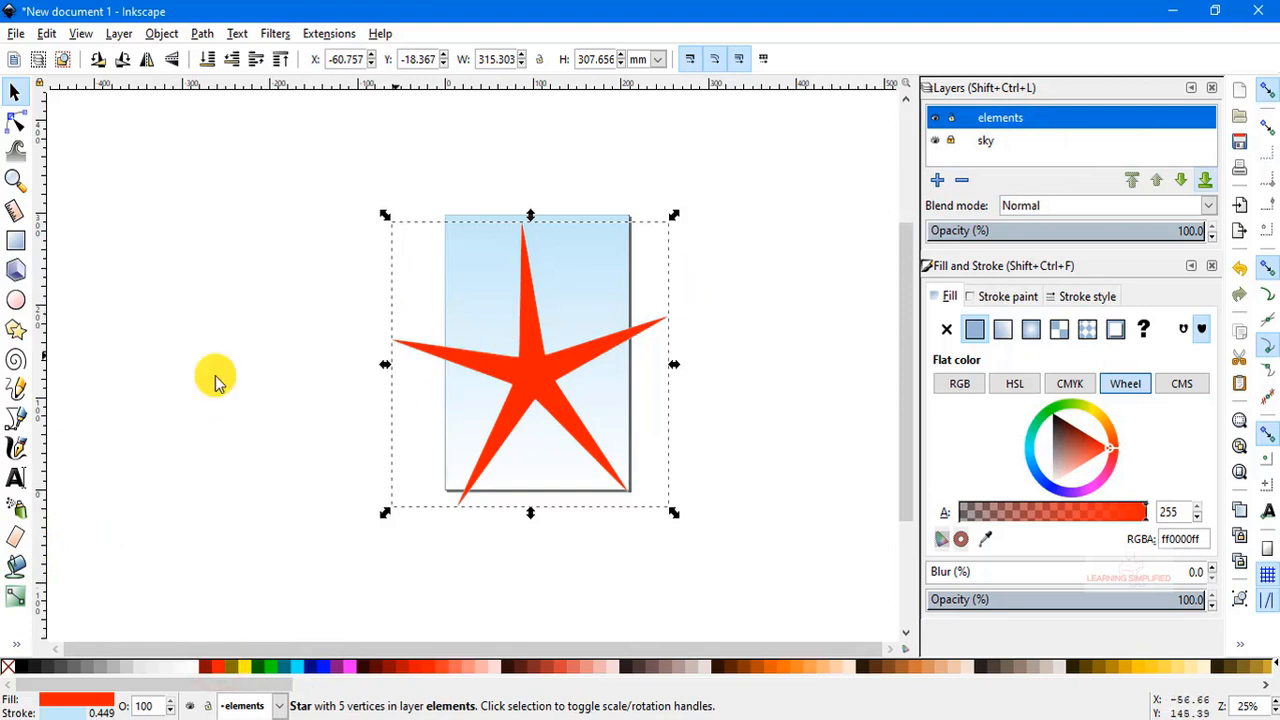
drag(384, 215, 545, 331)
drag(605, 411, 569, 371)
key(ctrl+z)
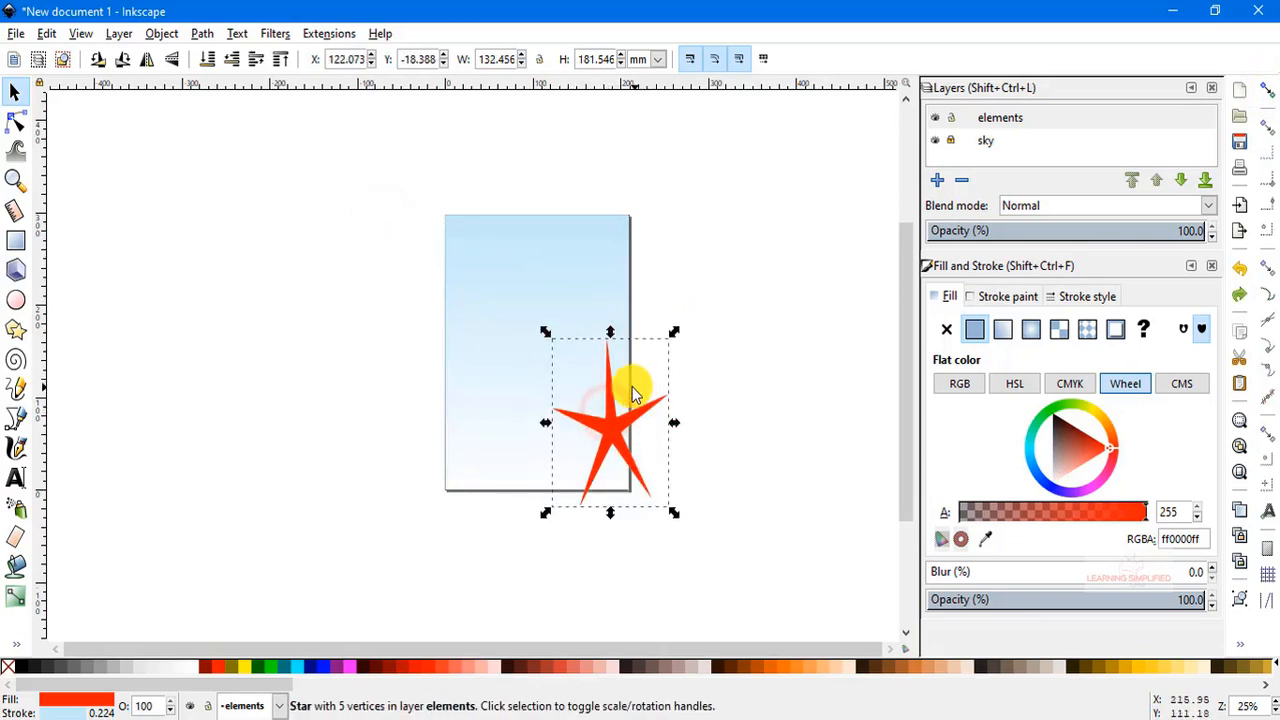
key(ctrl+z)
Scale the star down proportionally around its centre to about 103 mm wide and 100 mm high
key(shift)
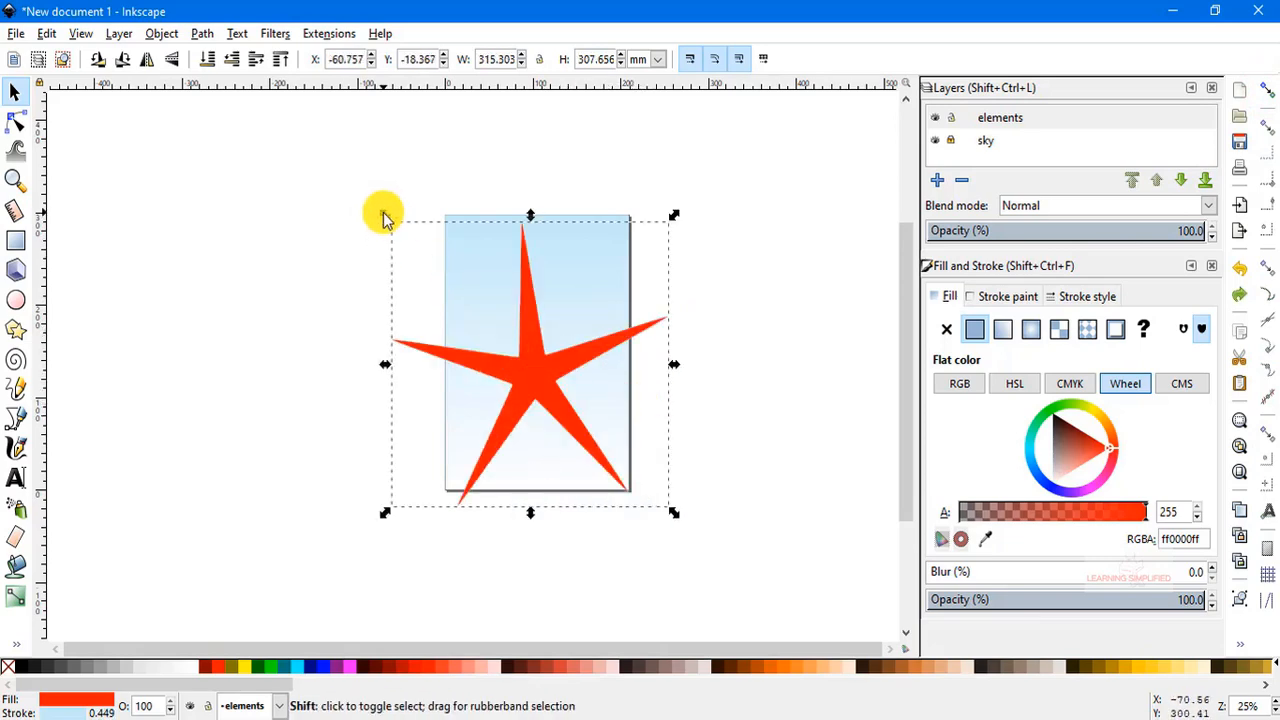
key(ctrl)
drag(382, 212, 479, 314)
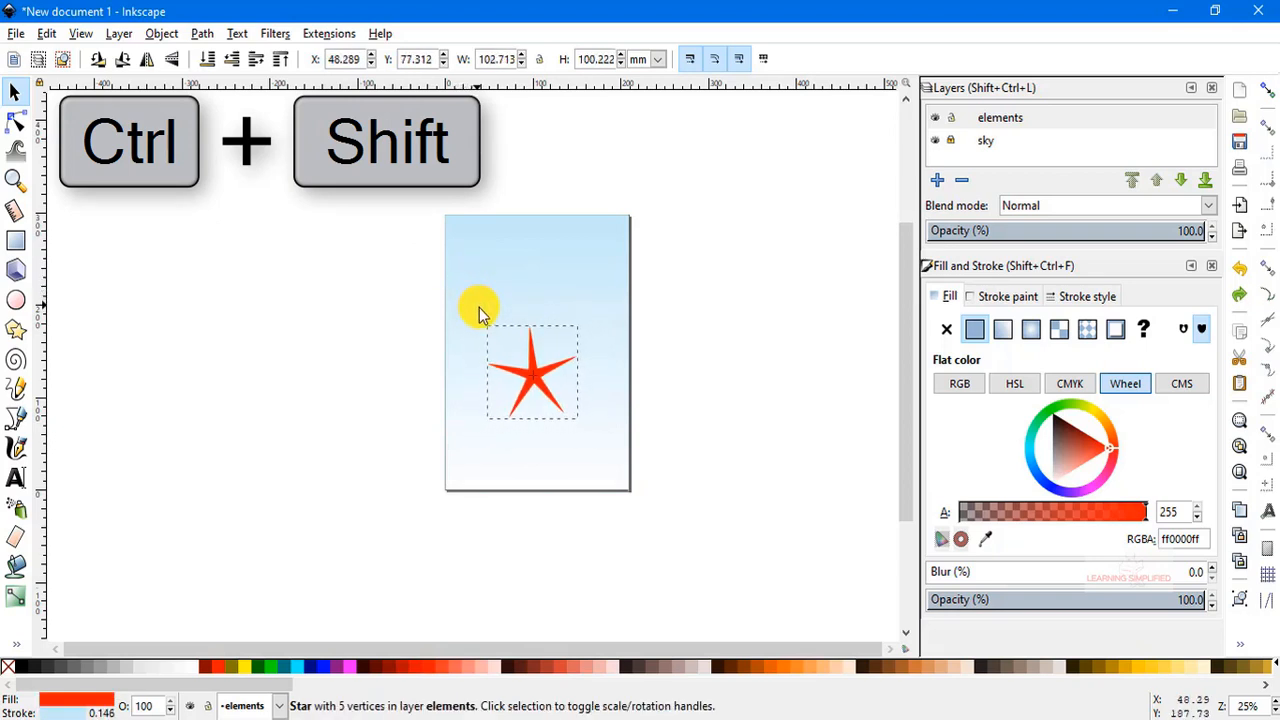
Move the star near the page's upper-left corner and scale it down to about 58 mm wide and 61 mm high
drag(531, 371, 534, 293)
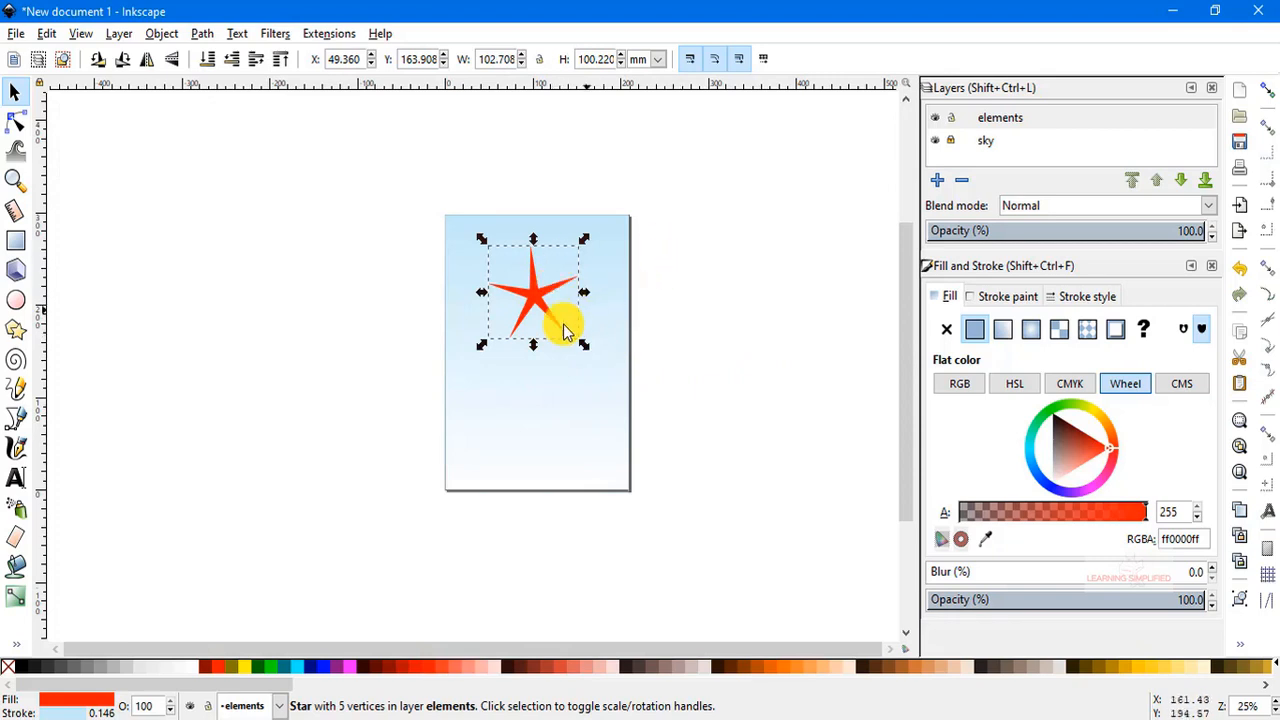
scroll(577, 320, up, 2)
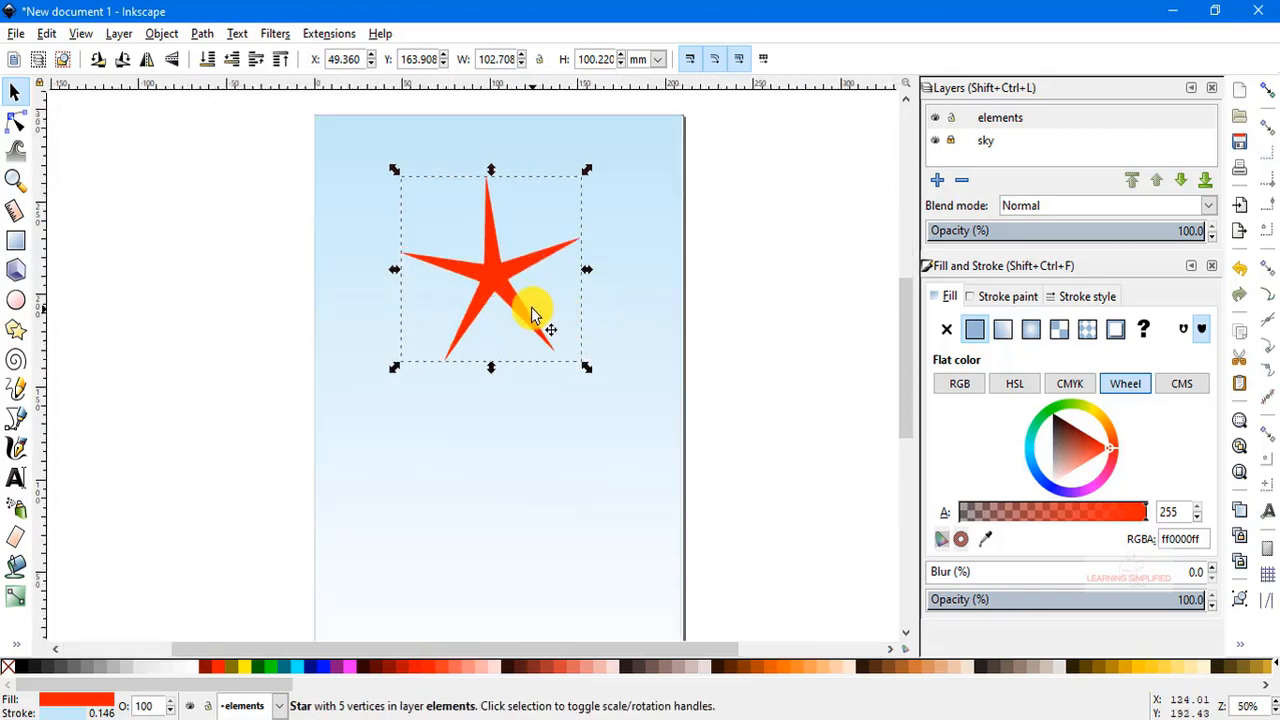
drag(503, 271, 440, 229)
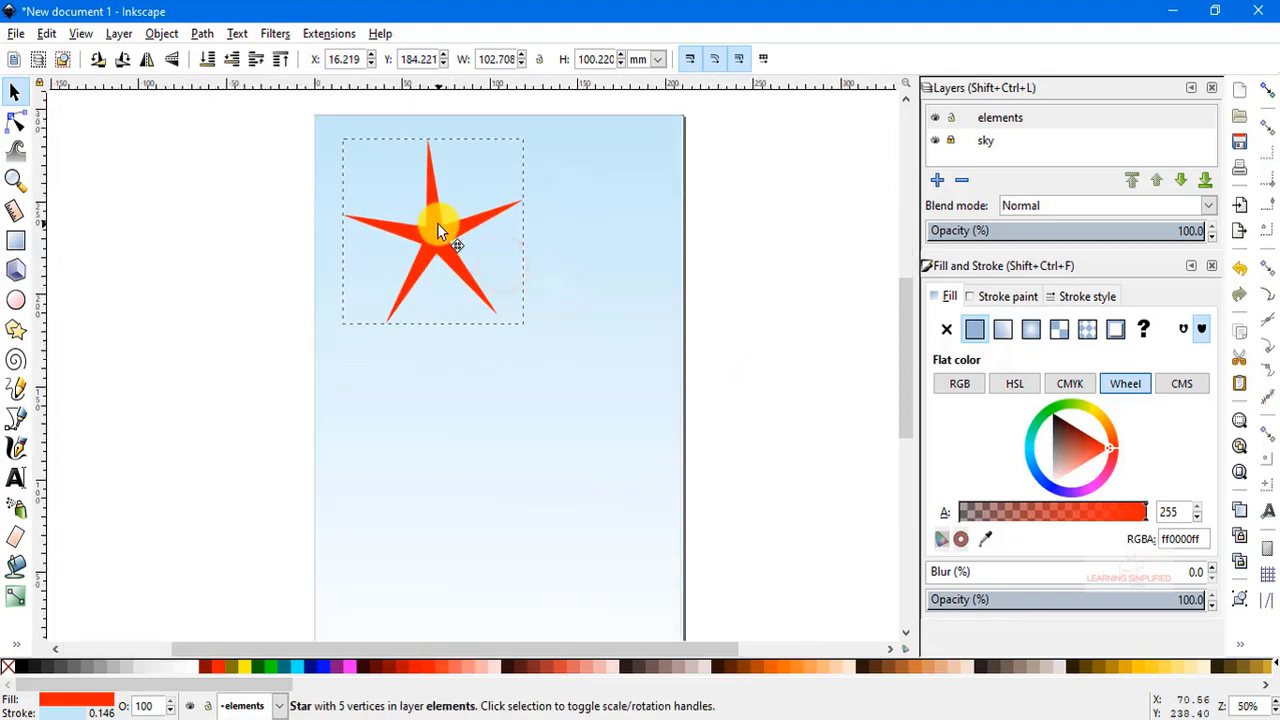
click(1012, 121)
click(423, 247)
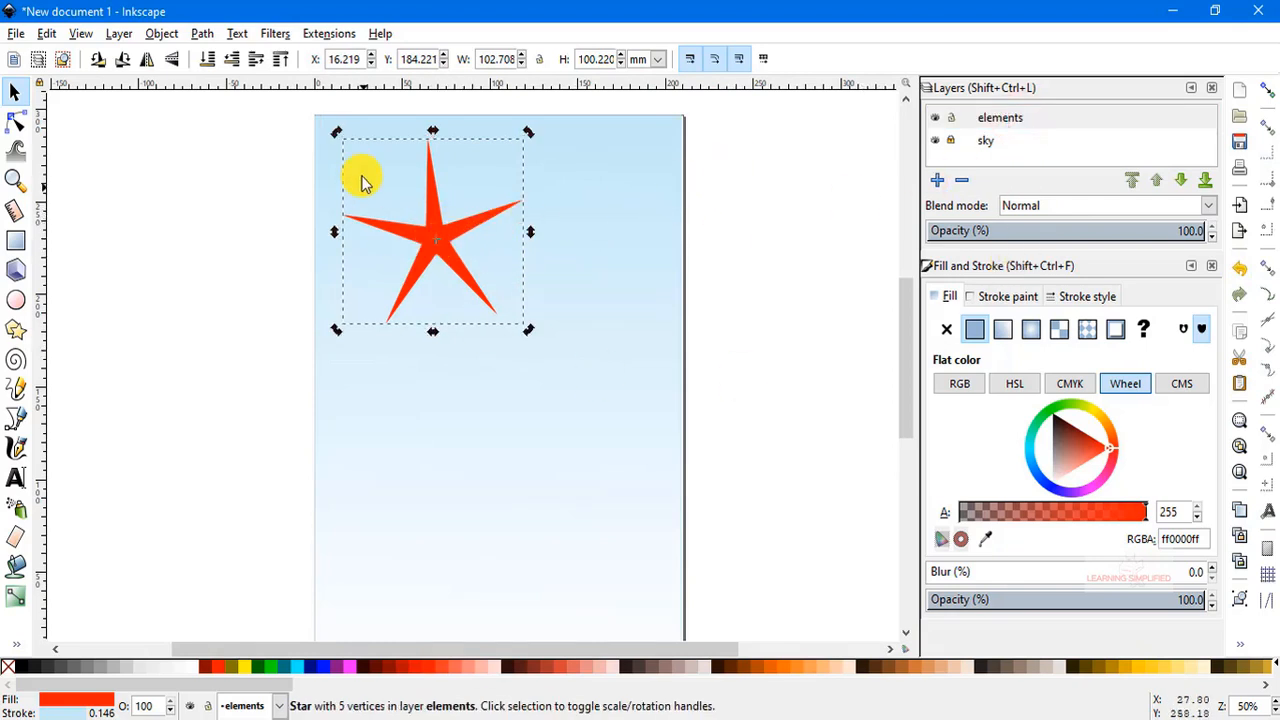
click(432, 233)
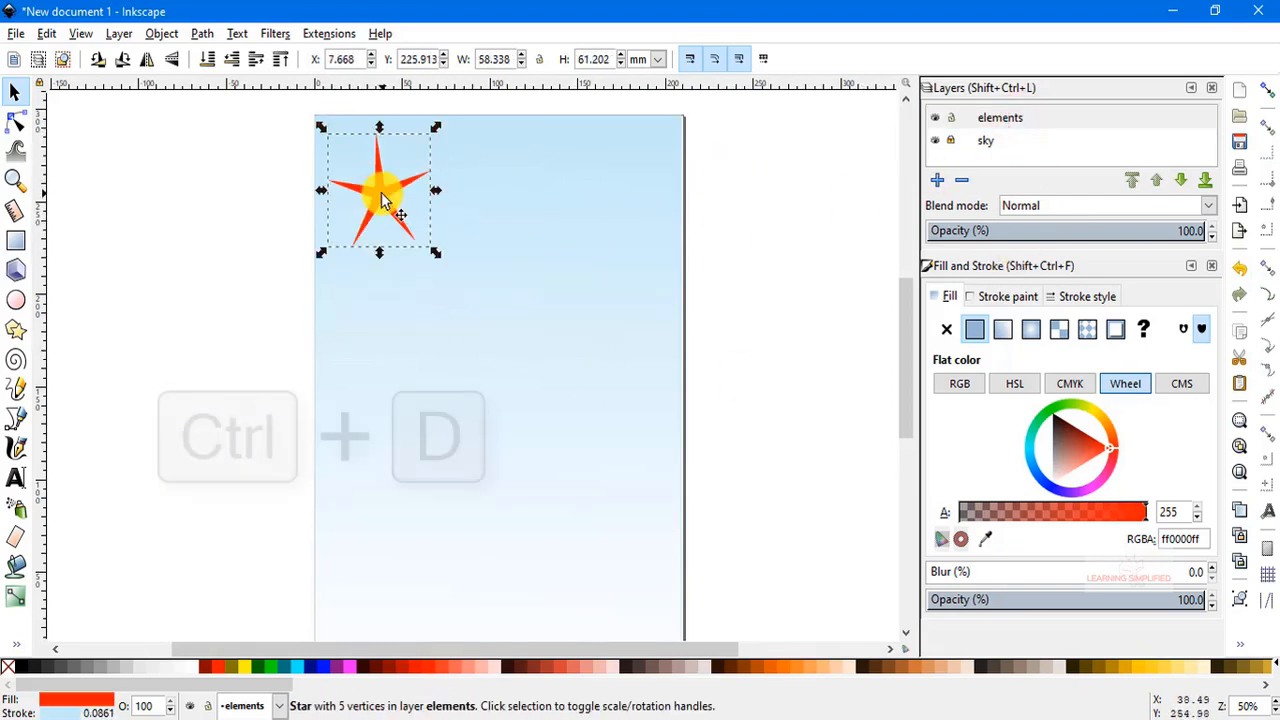
Duplicate the star, place the copy below and right of the original, and shrink it to about 25 mm wide and 26 mm high
key(ctrl+d)
drag(400, 200, 517, 260)
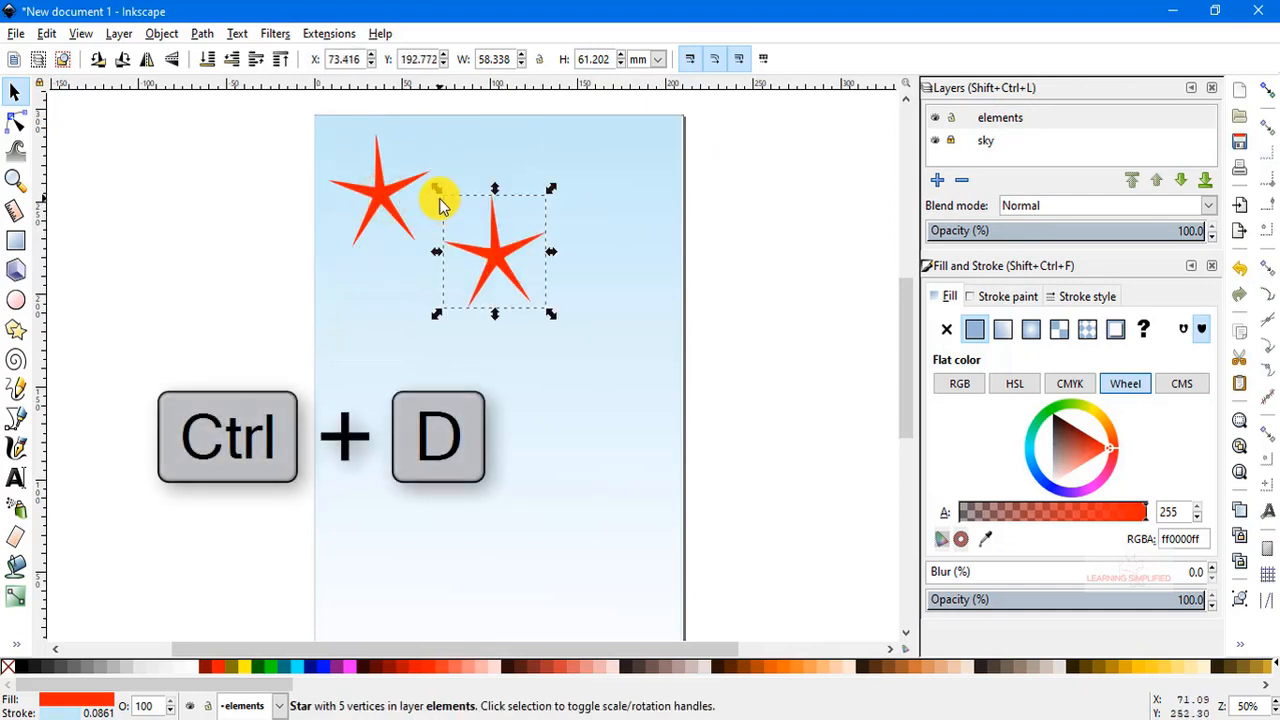
drag(438, 190, 468, 222)
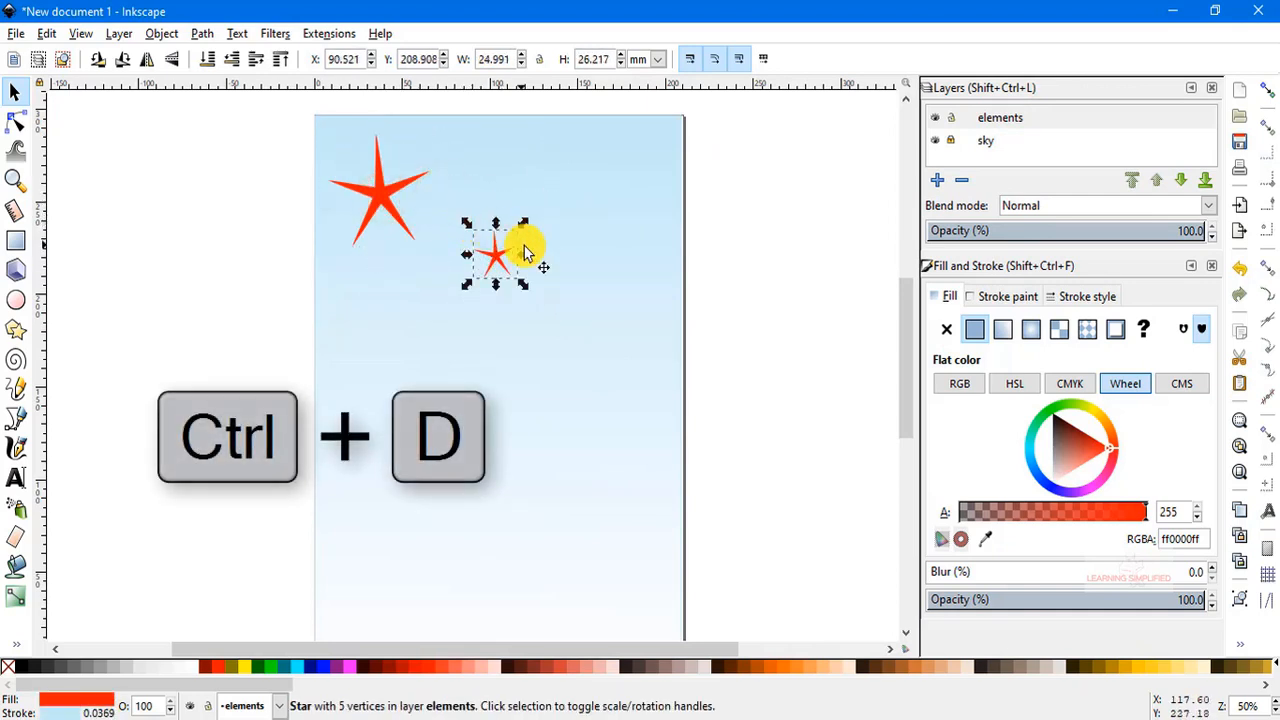
Duplicate the small star, place the copy above and right of it, and enlarge it to about 31 mm wide and 32 mm high
key(ctrl+d)
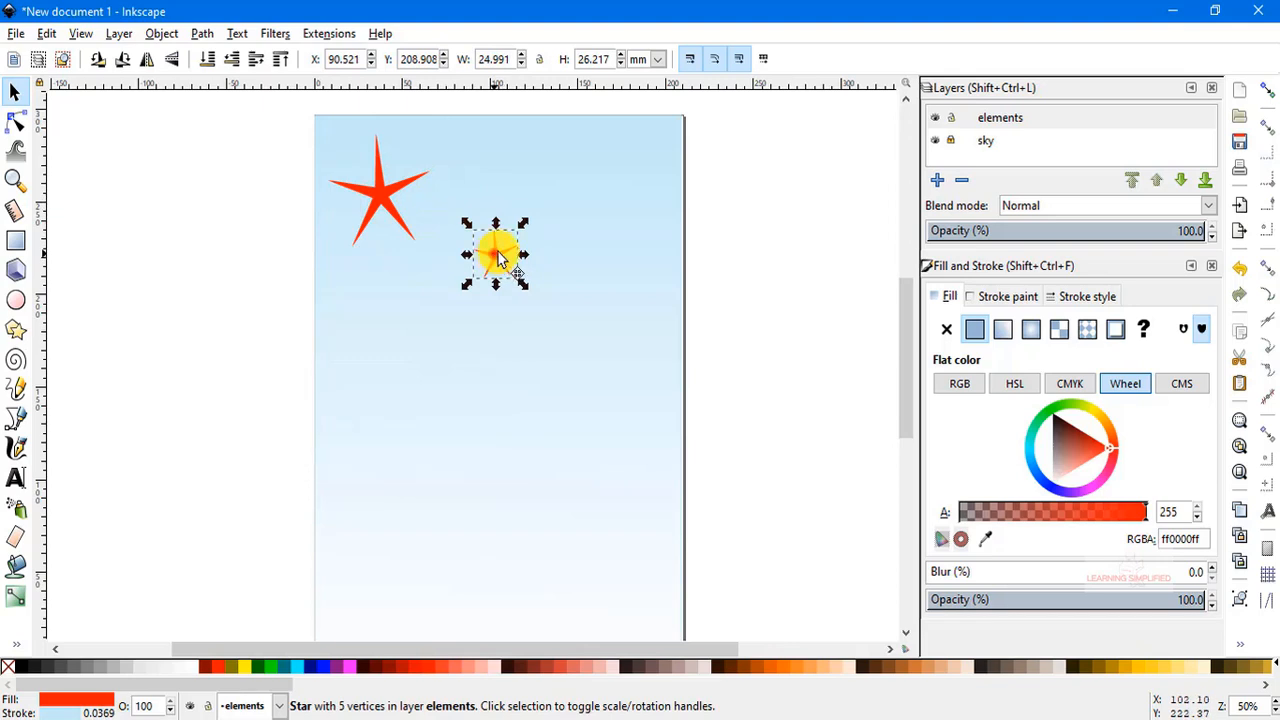
drag(503, 254, 537, 197)
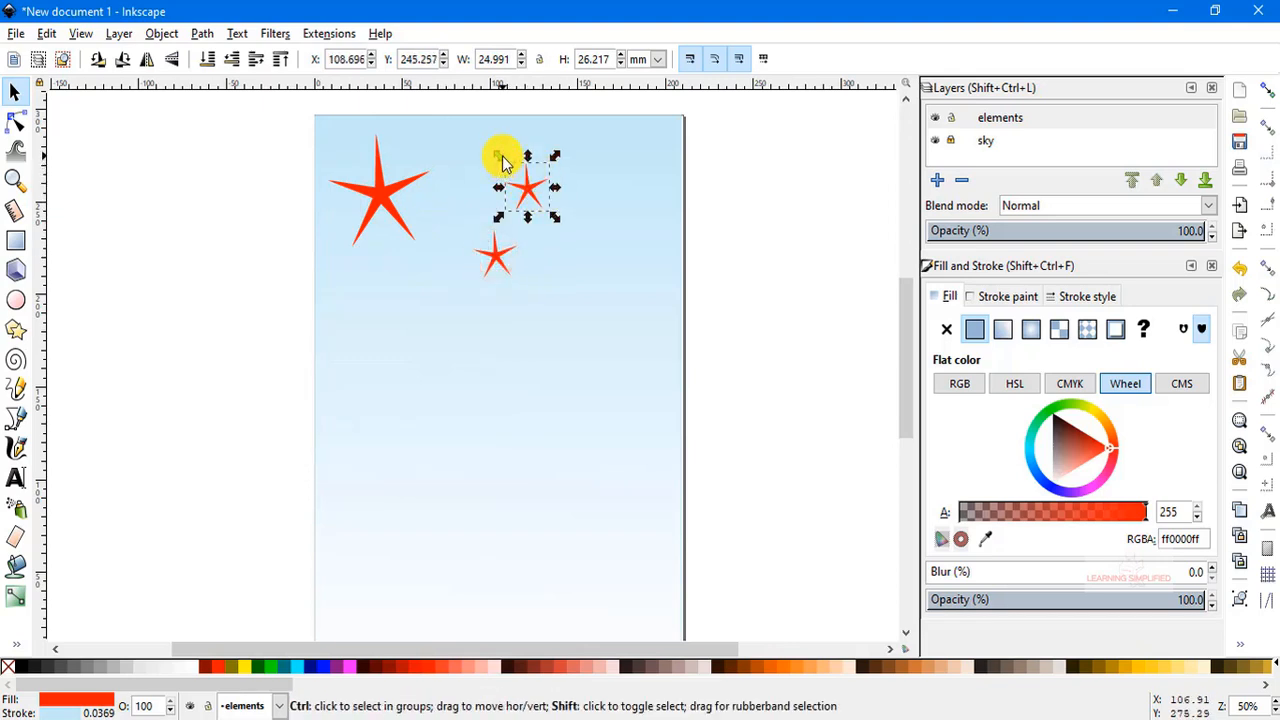
mouse_move(503, 163)
mouse_down()
mouse_move(517, 180)
mouse_move(500, 155)
mouse_up()
click(733, 190)
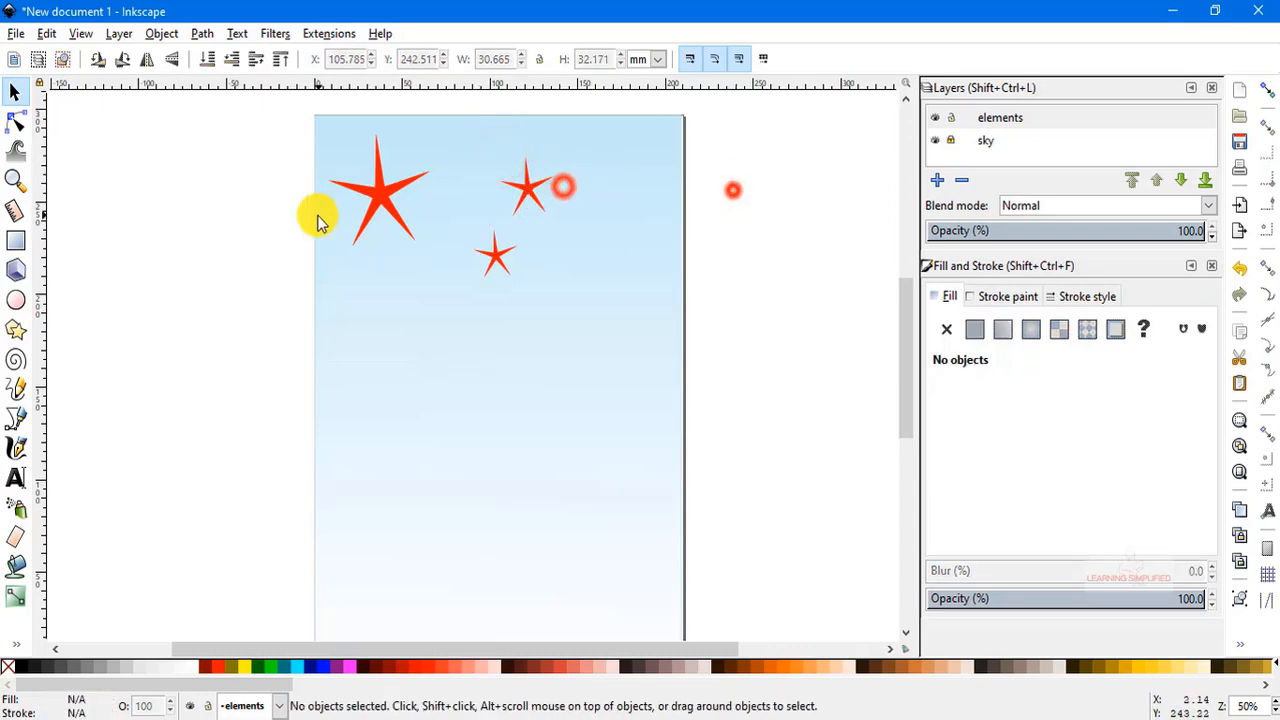
Group the three red stars into a single object and deselect it
drag(218, 122, 654, 316)
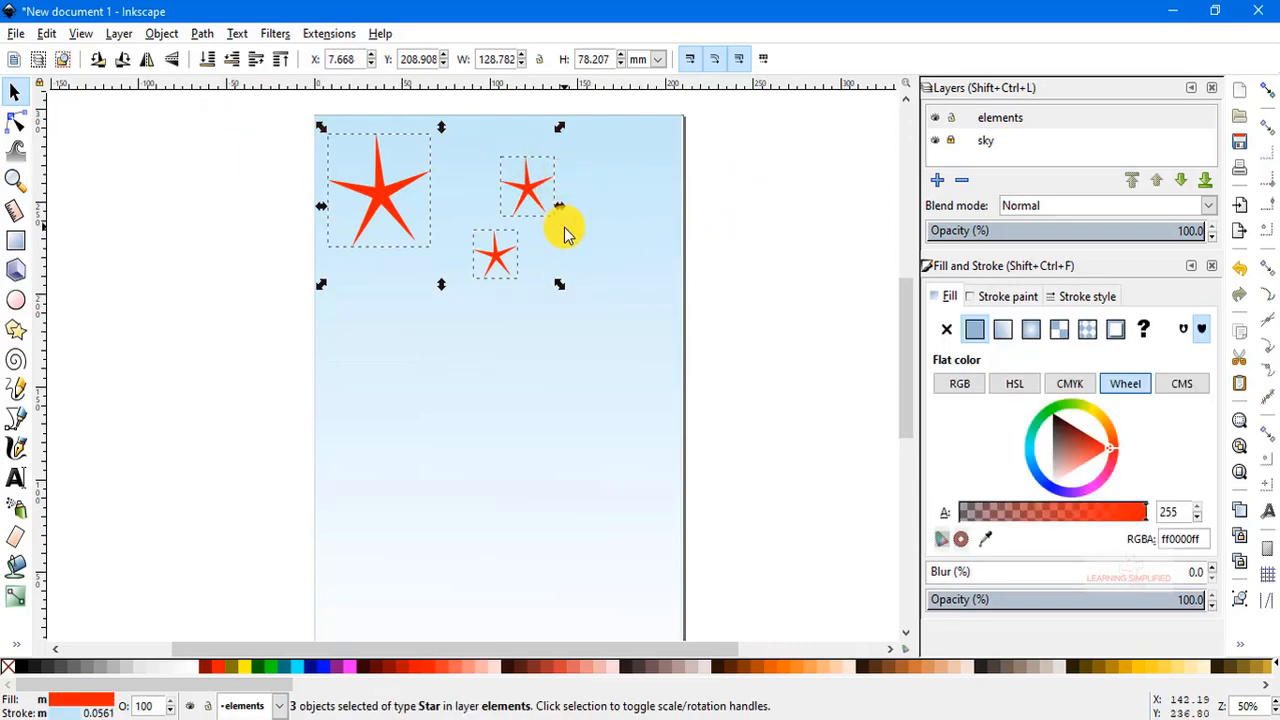
key(ctrl+g)
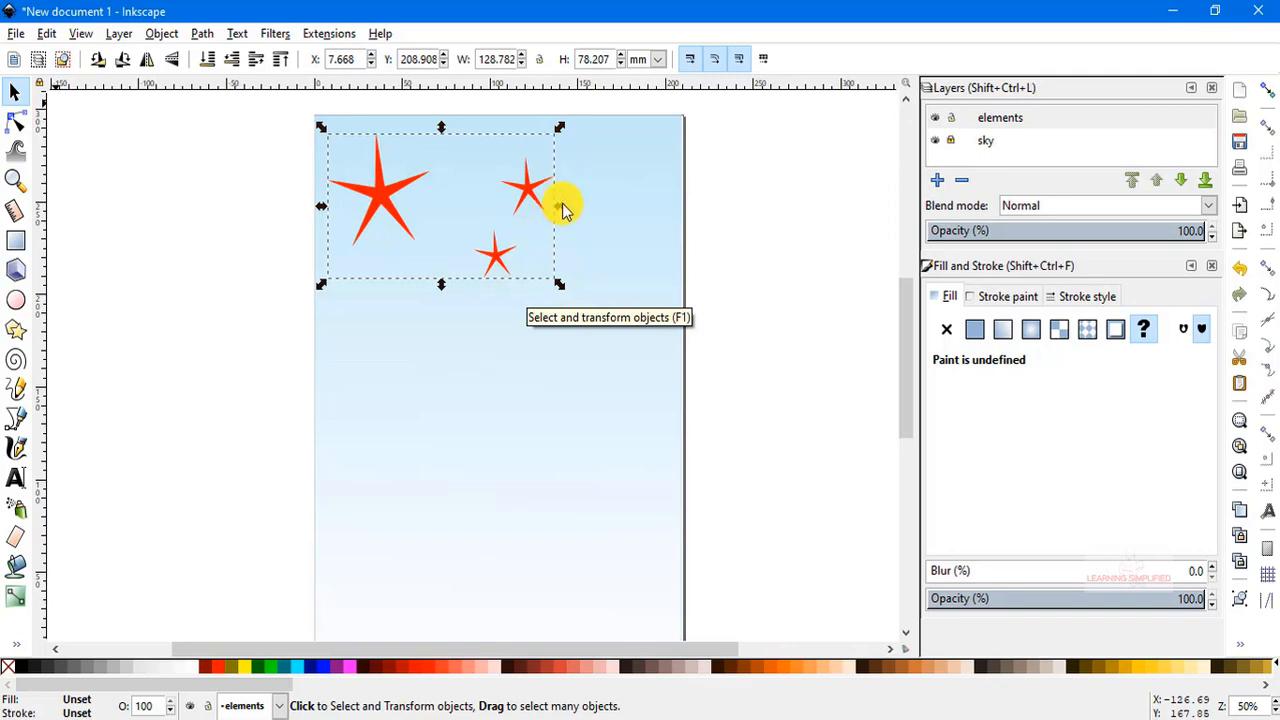
click(762, 226)
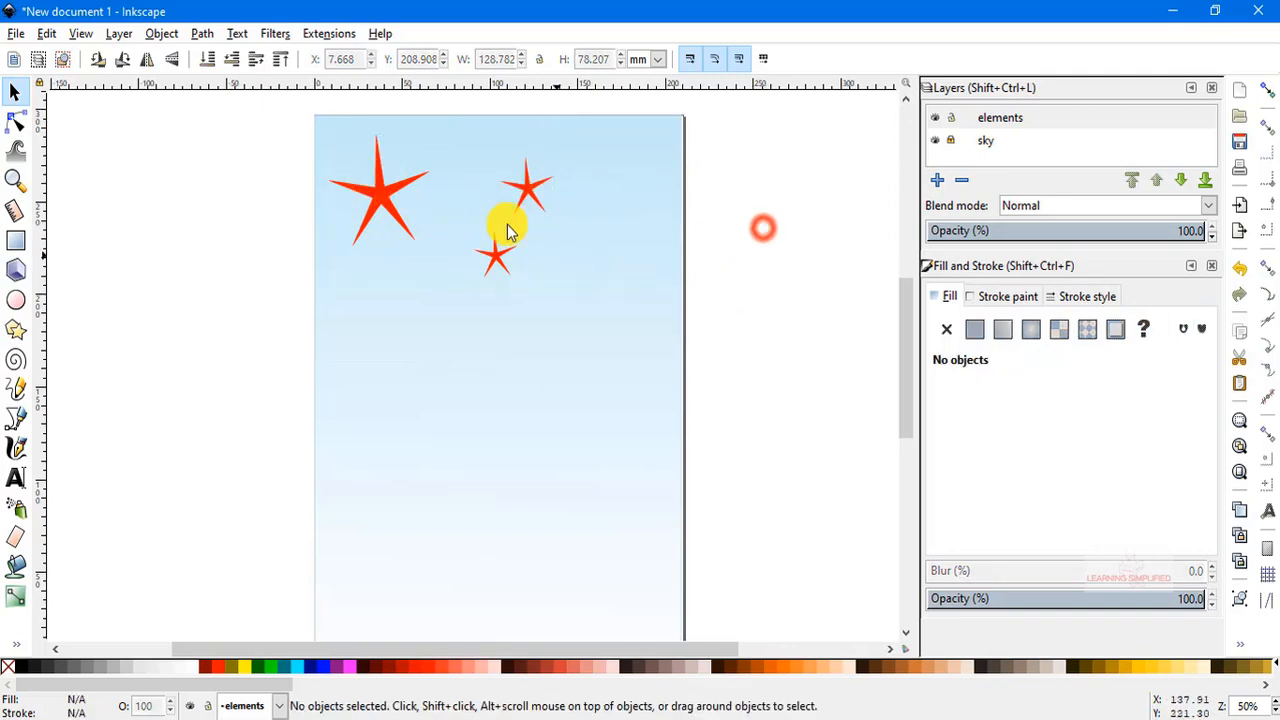
Hide the elements and sky layers, and make both visible again
click(1012, 118)
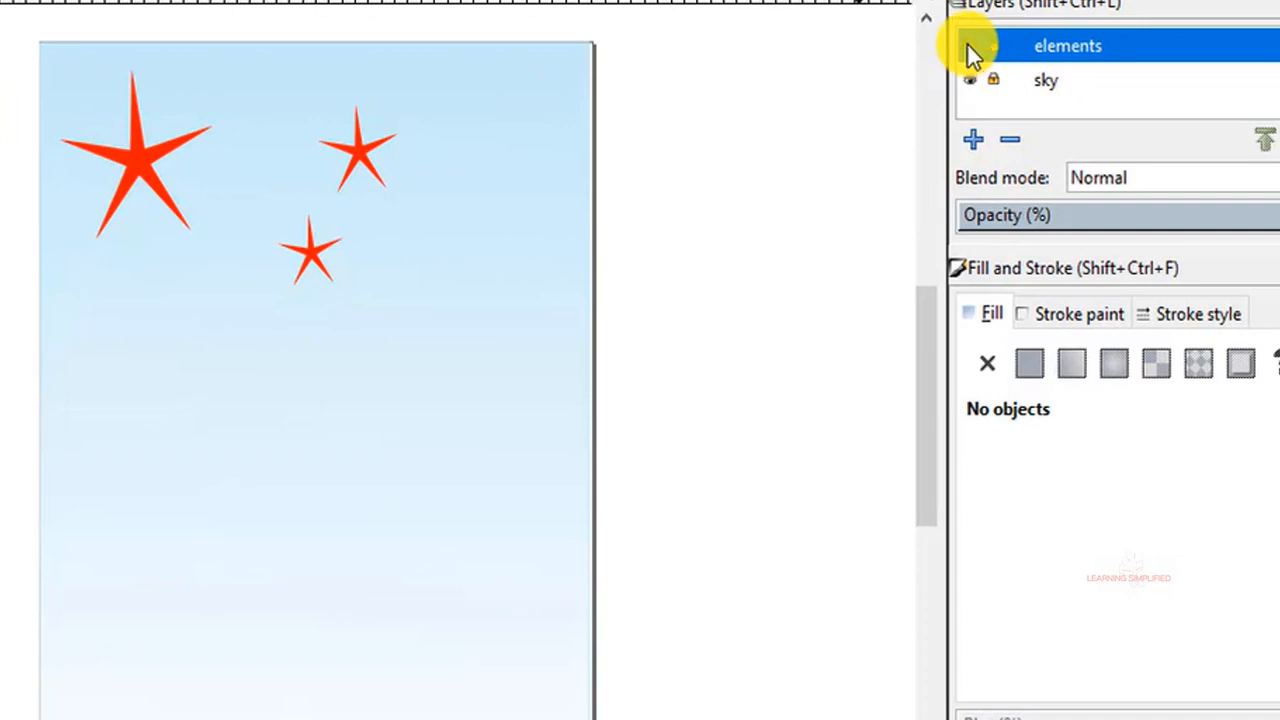
click(968, 48)
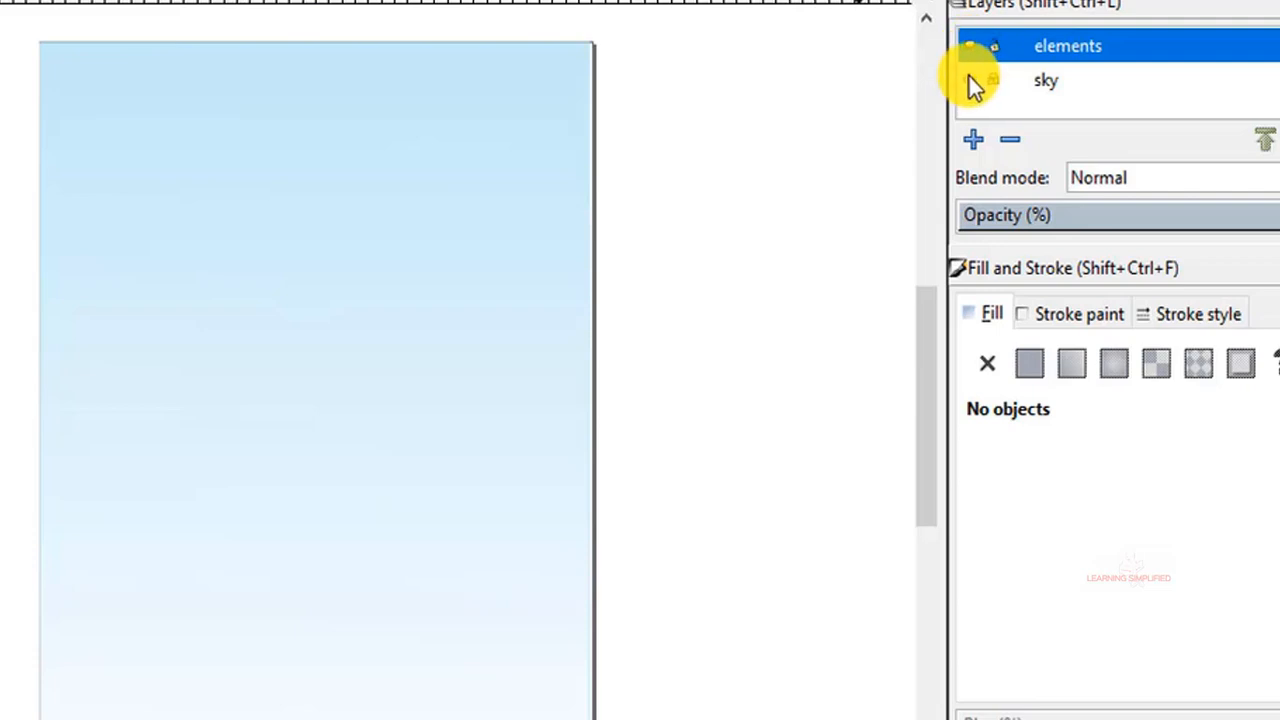
click(969, 79)
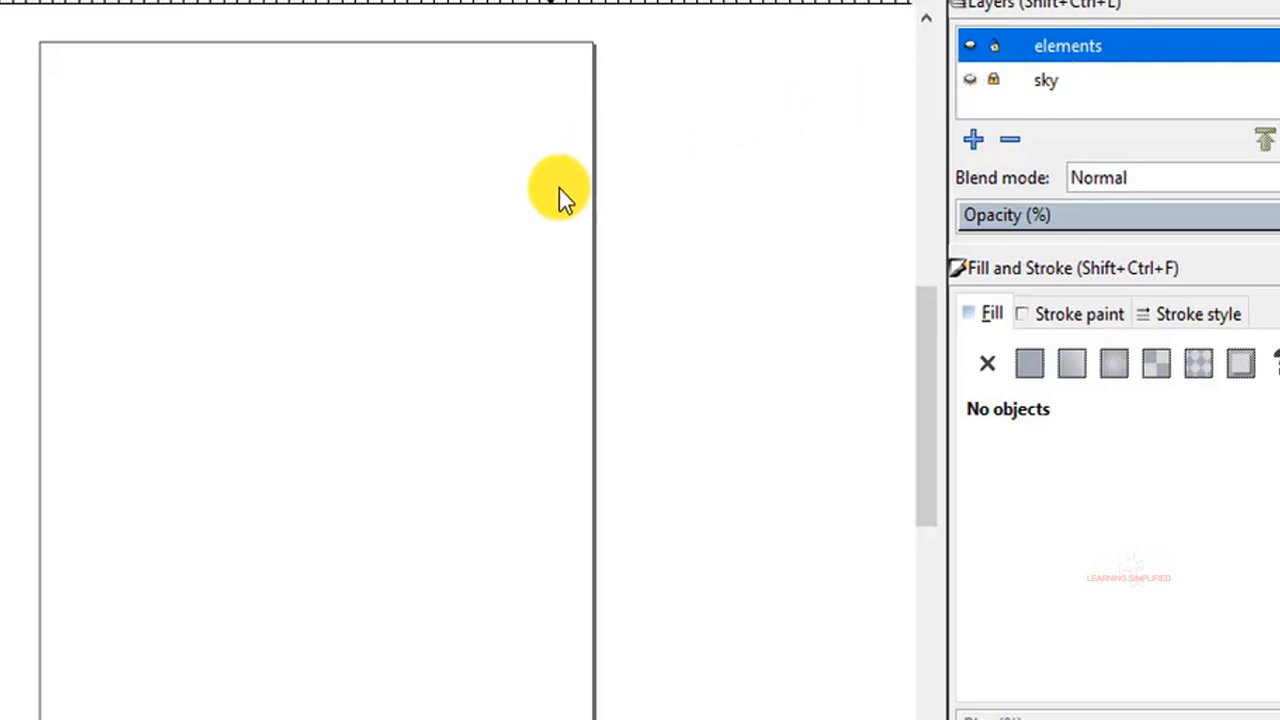
click(969, 79)
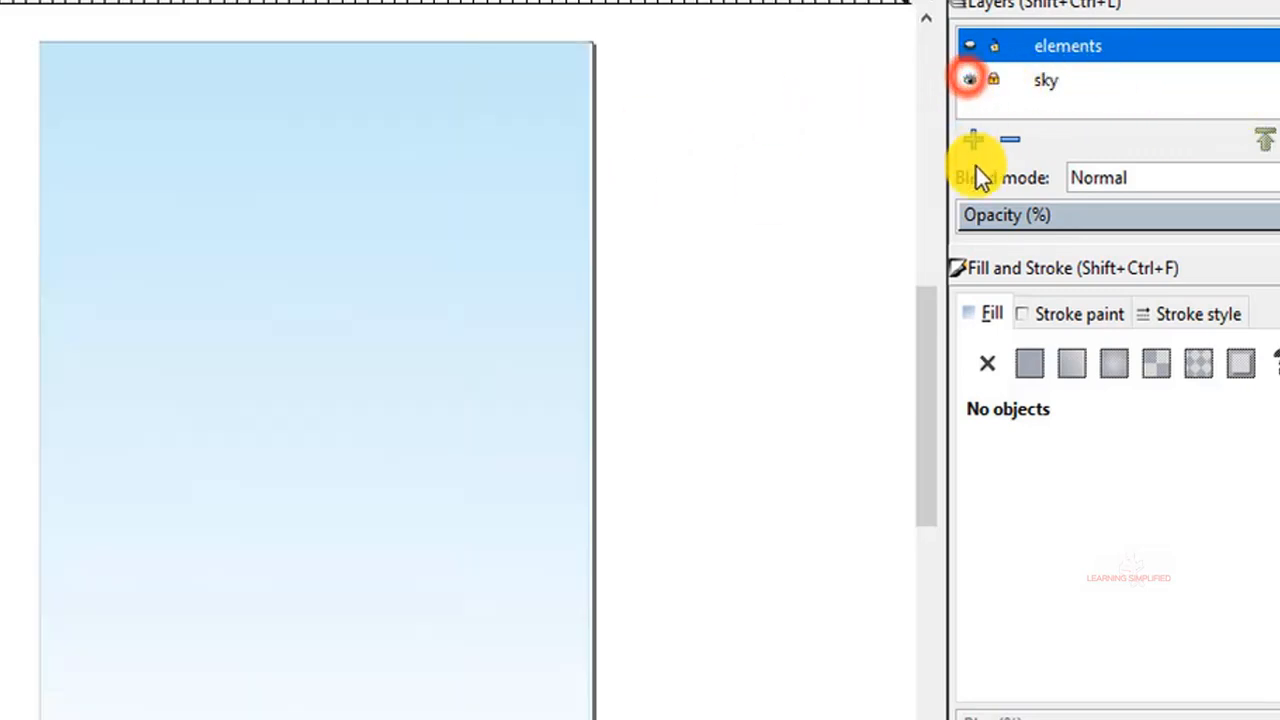
click(971, 44)
Move the star group on the elements layer slightly right and down, to about X 24 mm and Y 202 mm
key(ctrl+a)
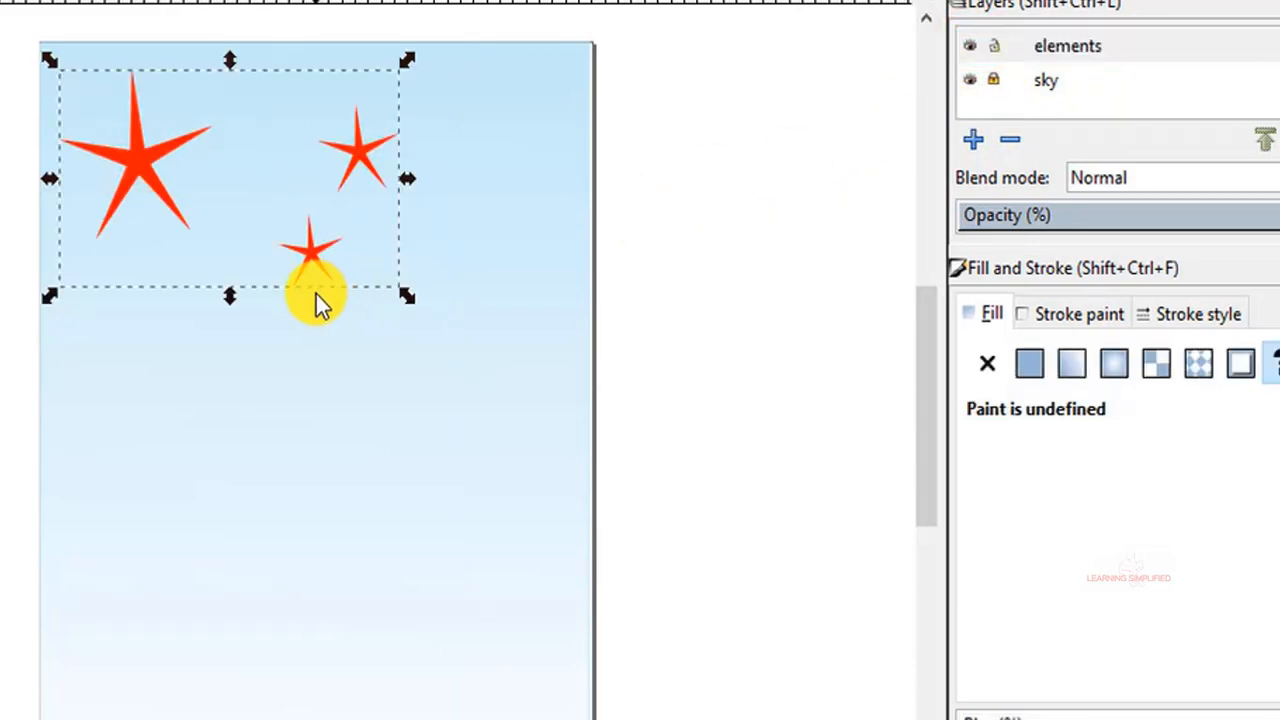
click(1046, 83)
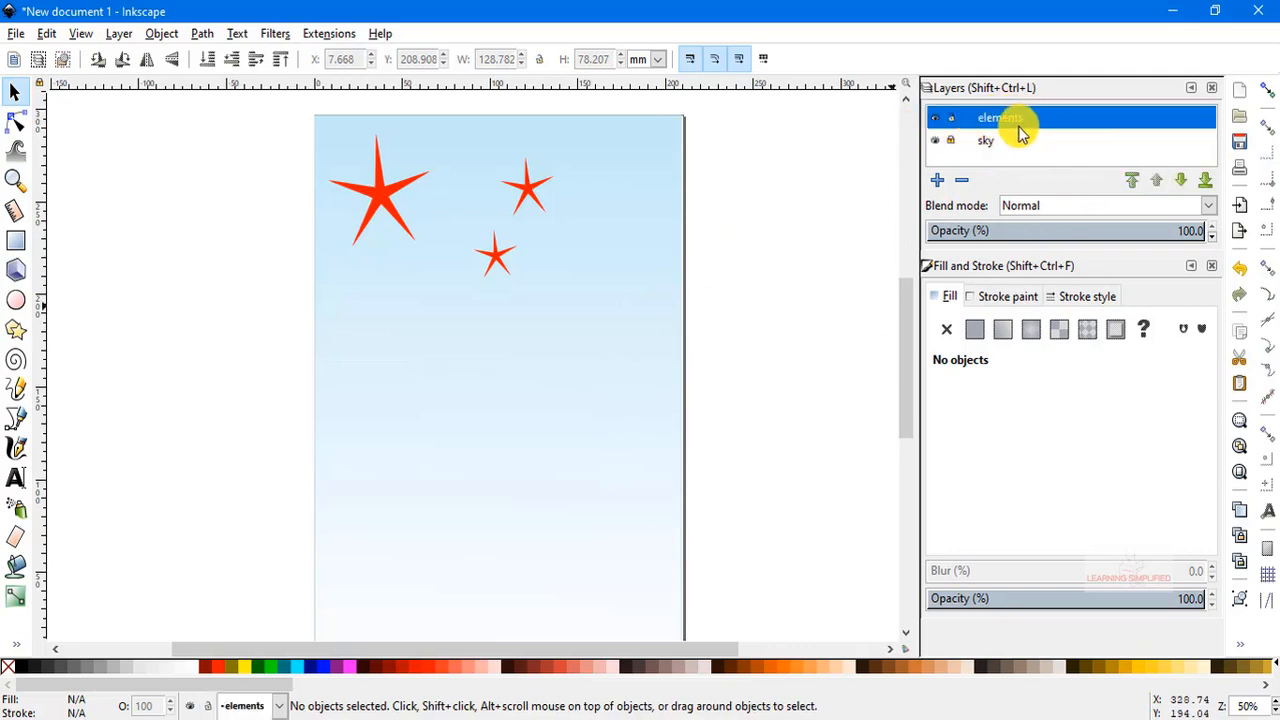
click(396, 192)
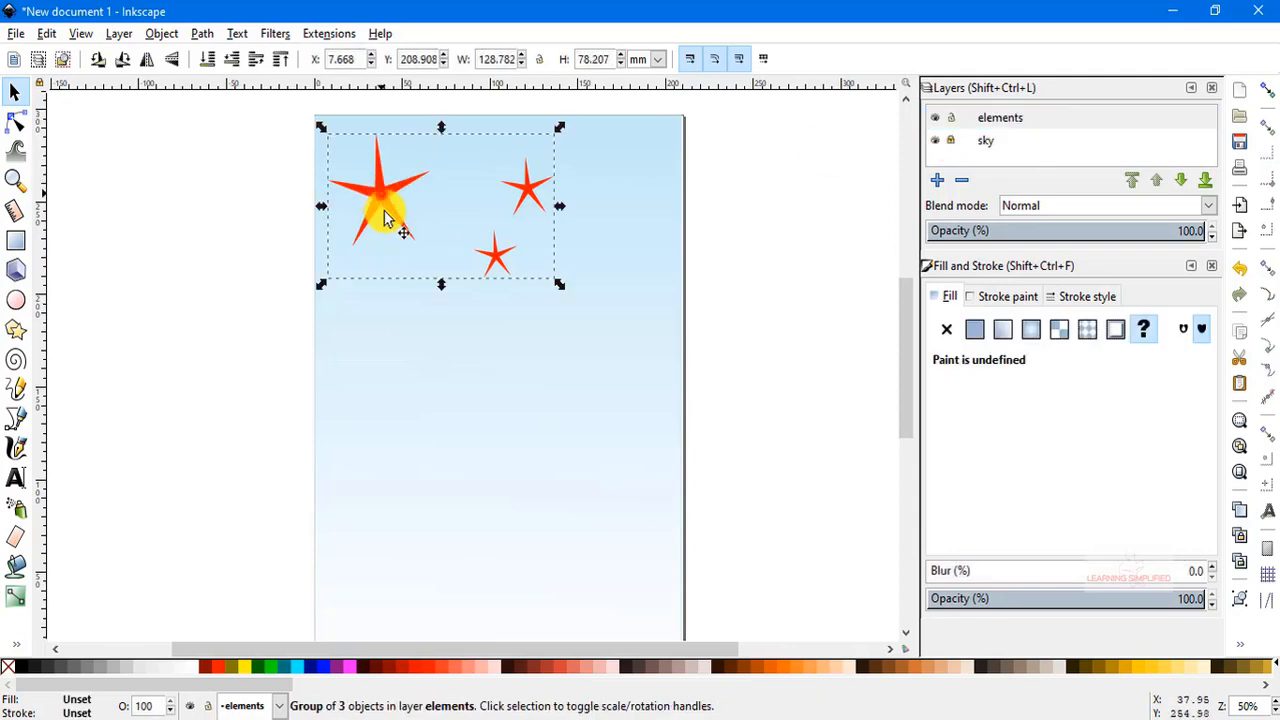
drag(380, 196, 406, 214)
click(752, 225)
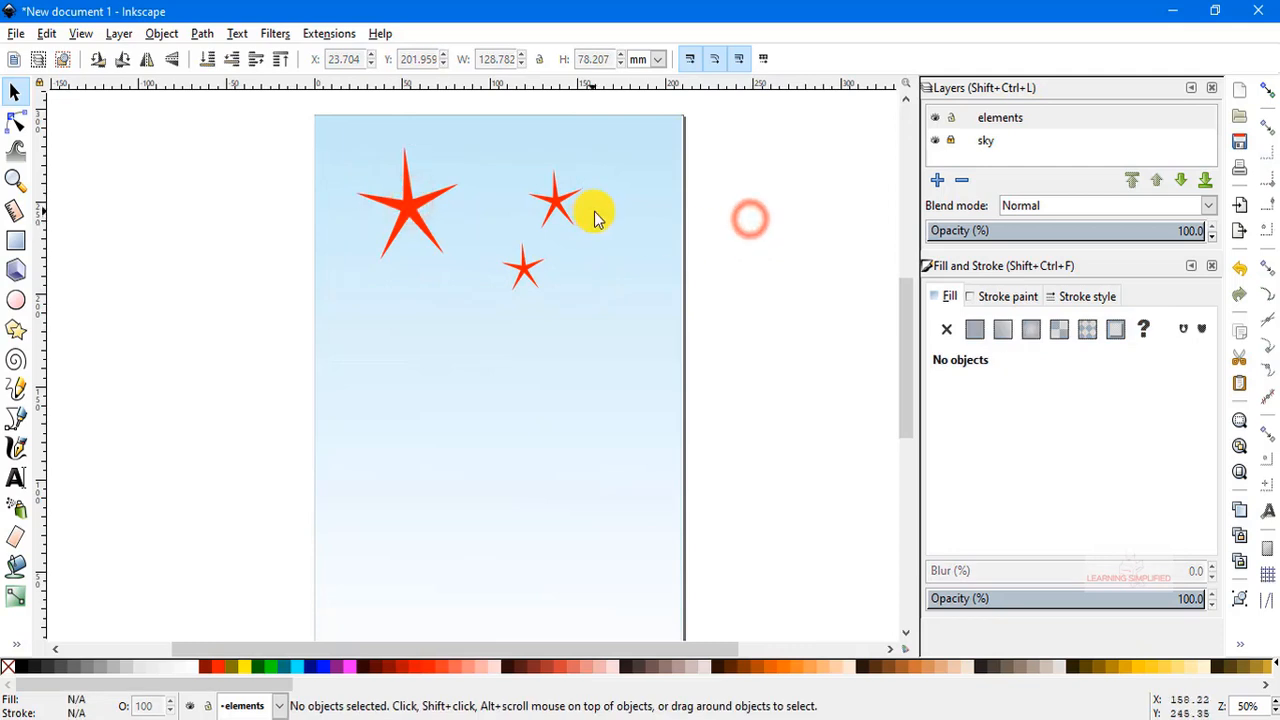
Lock the elements layer and add a new layer named ground above it
click(952, 121)
click(937, 180)
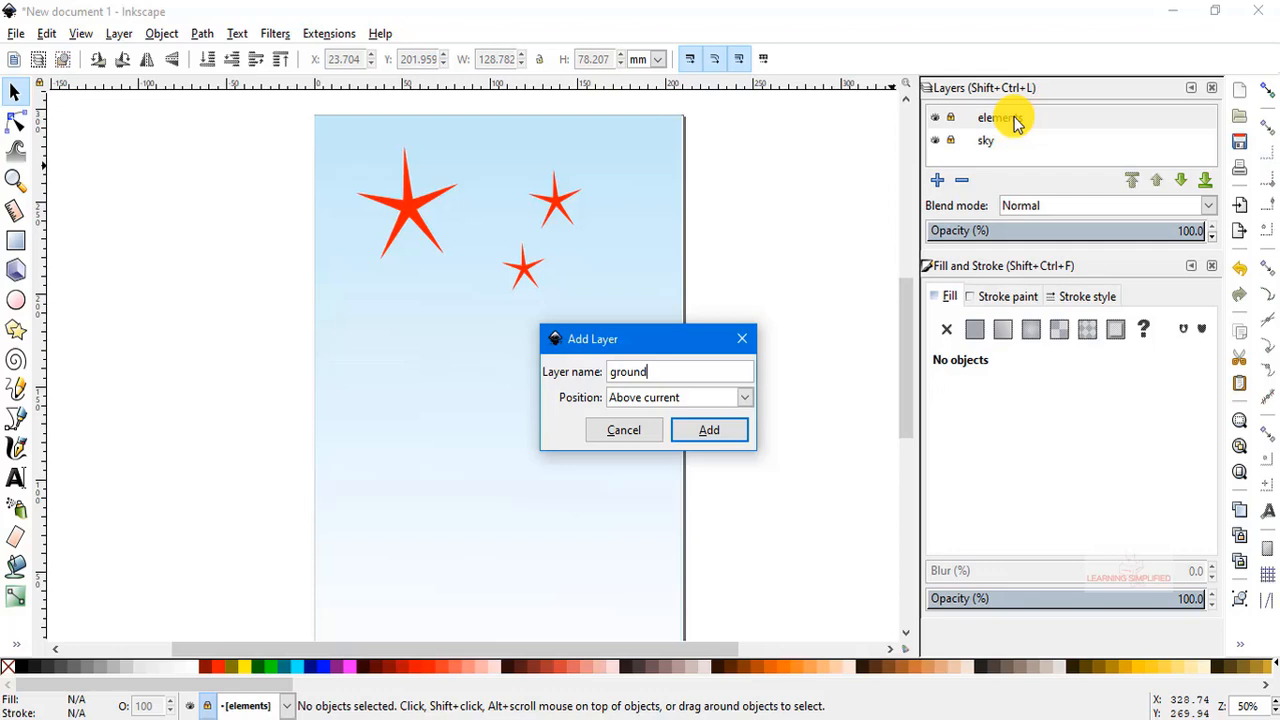
click(722, 431)
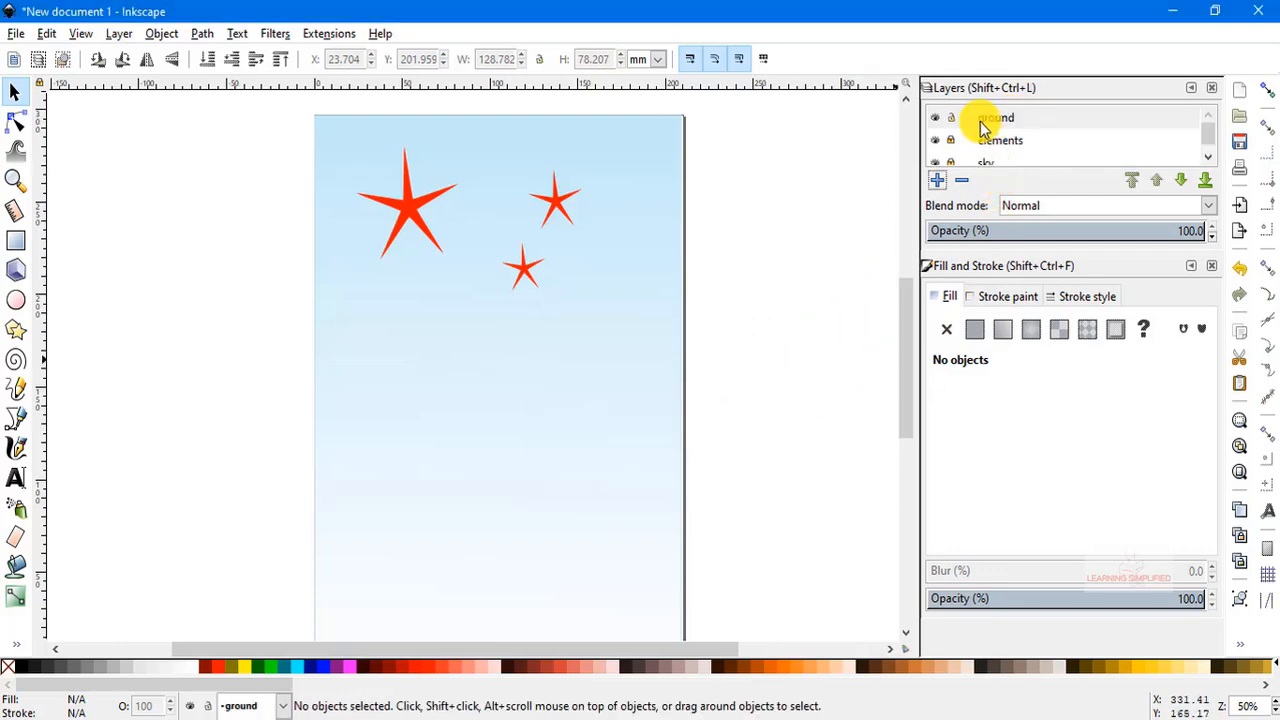
Draw a rectangle about 211 mm wide and 112 mm high on the ground layer, covering the page's full width down to its lower edge
click(1012, 120)
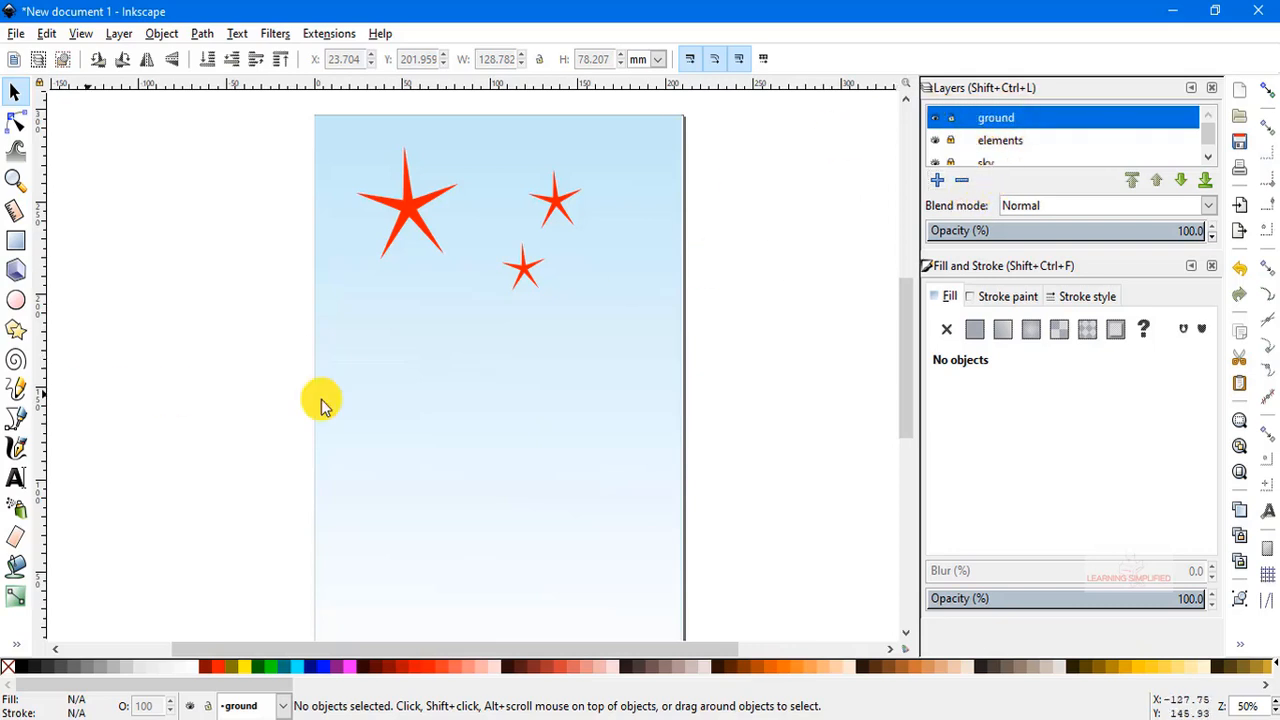
click(15, 240)
drag(316, 463, 686, 648)
key(s)
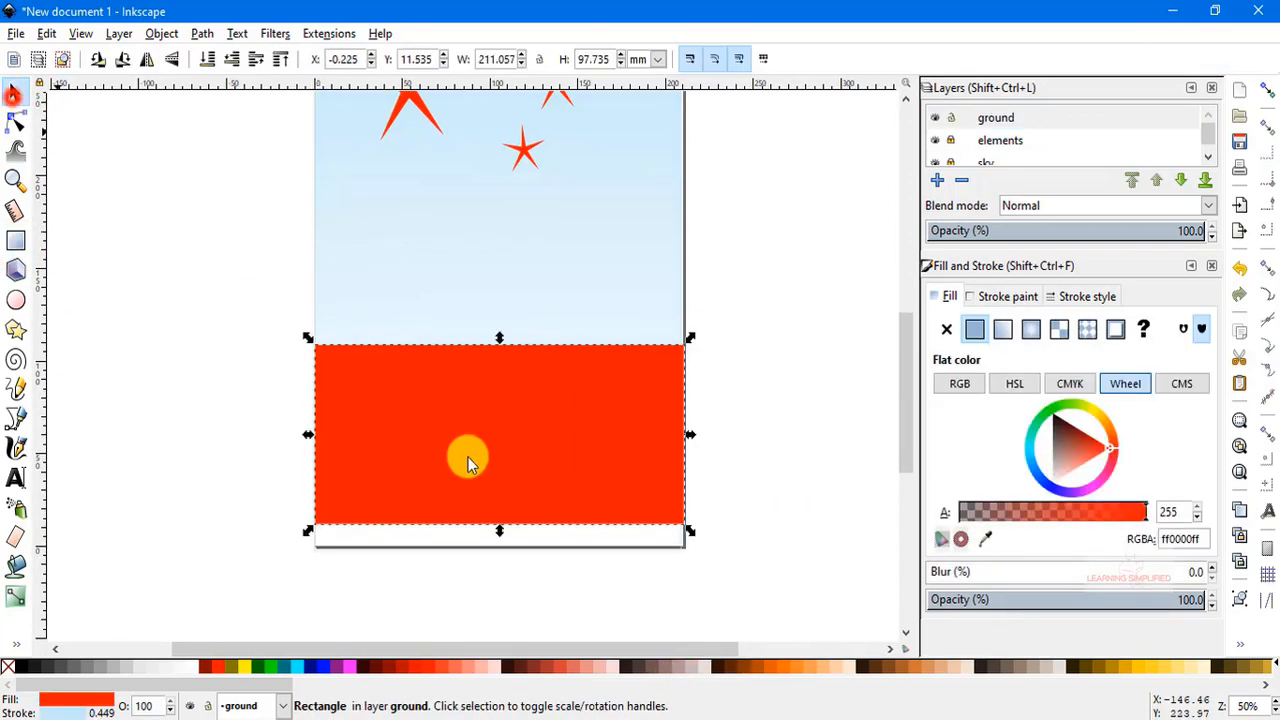
drag(498, 531, 500, 553)
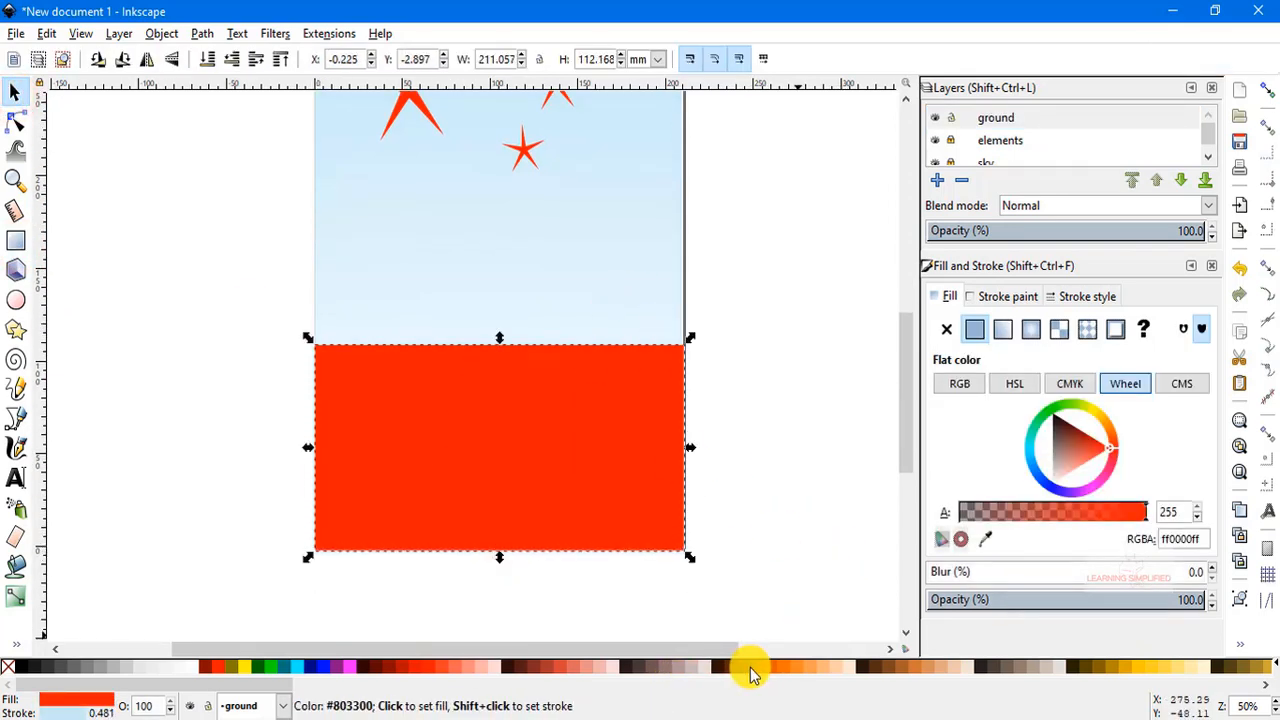
Fill the ground rectangle with brown (a05a2c)
click(769, 667)
click(903, 665)
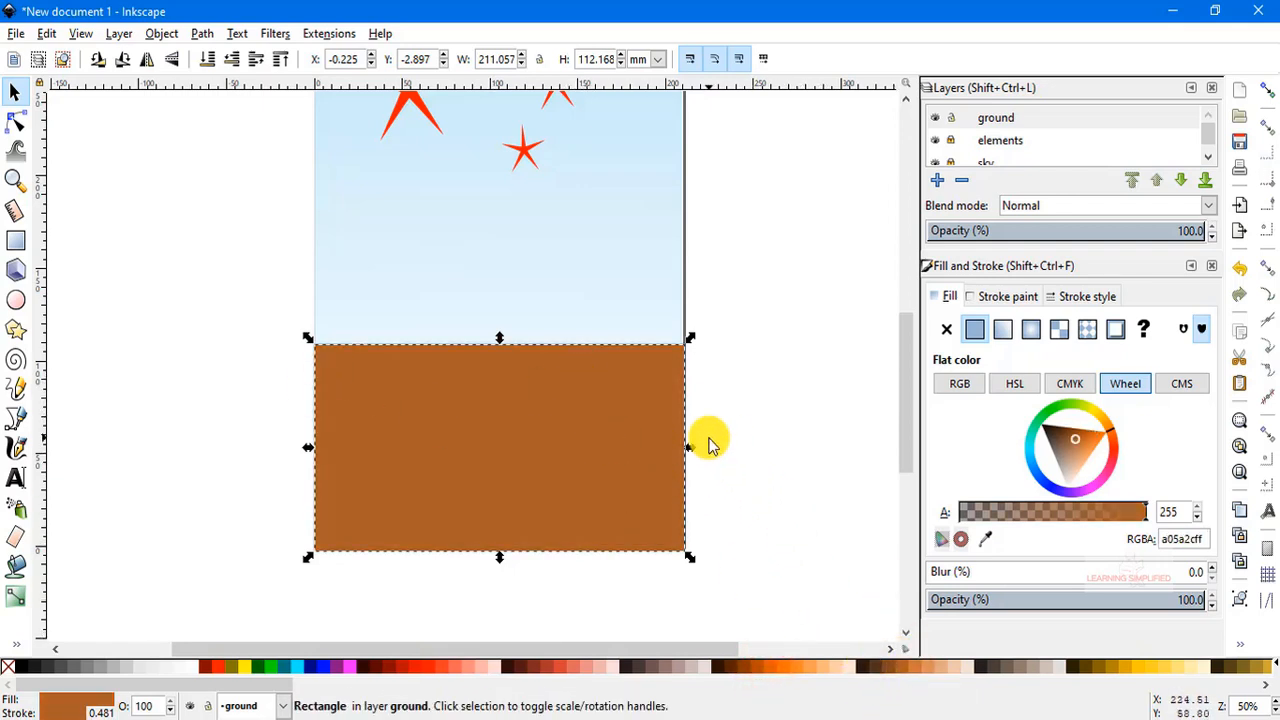
key(shift)
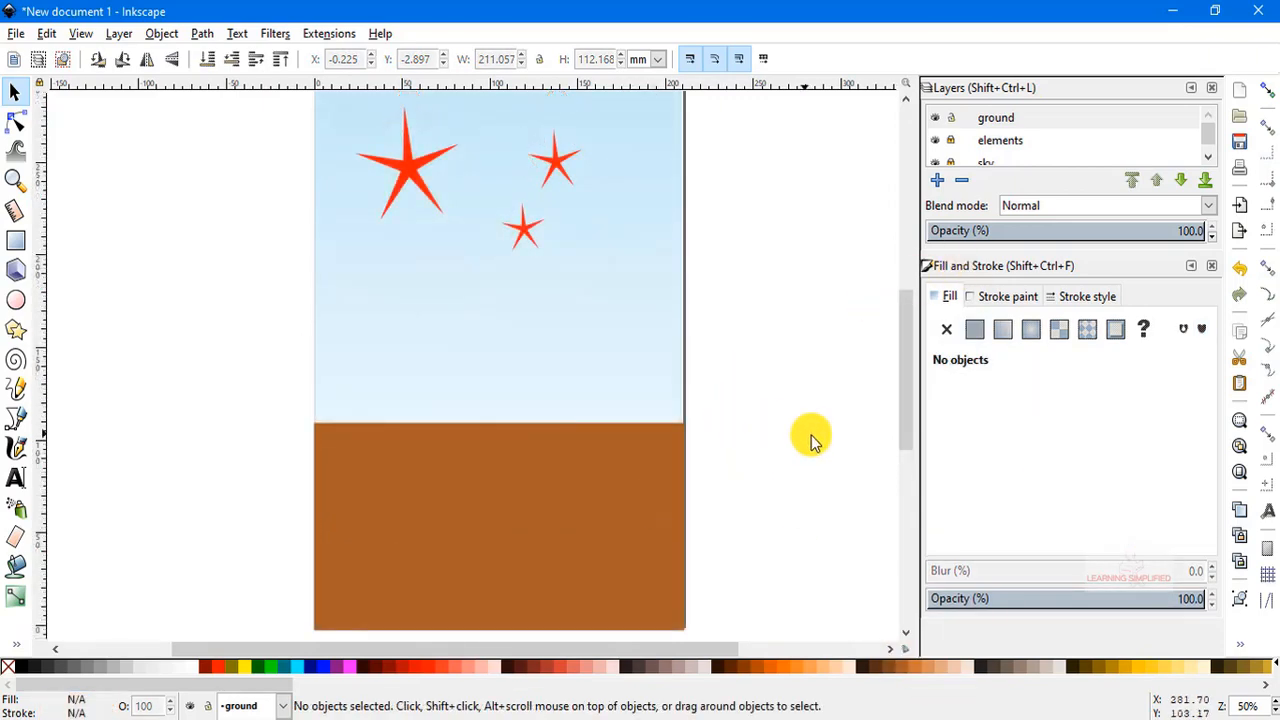
scroll(782, 418, down, 1)
click(776, 412)
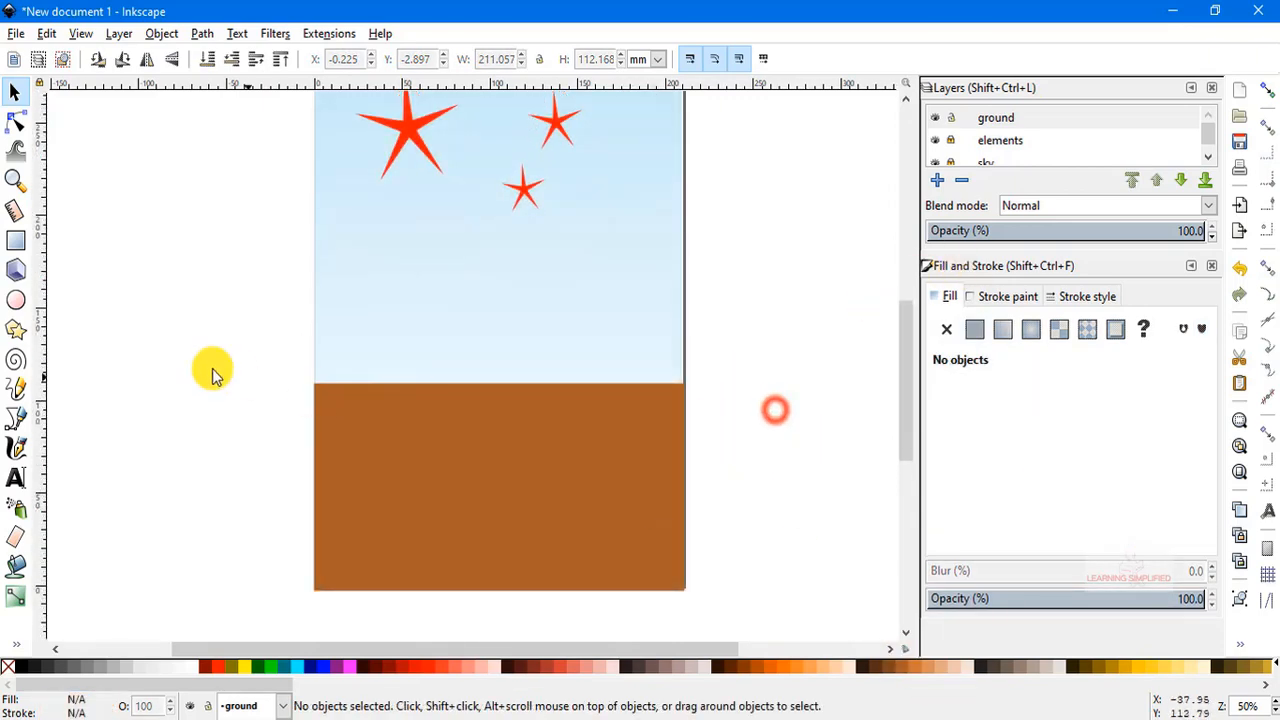
click(277, 414)
click(749, 447)
click(486, 440)
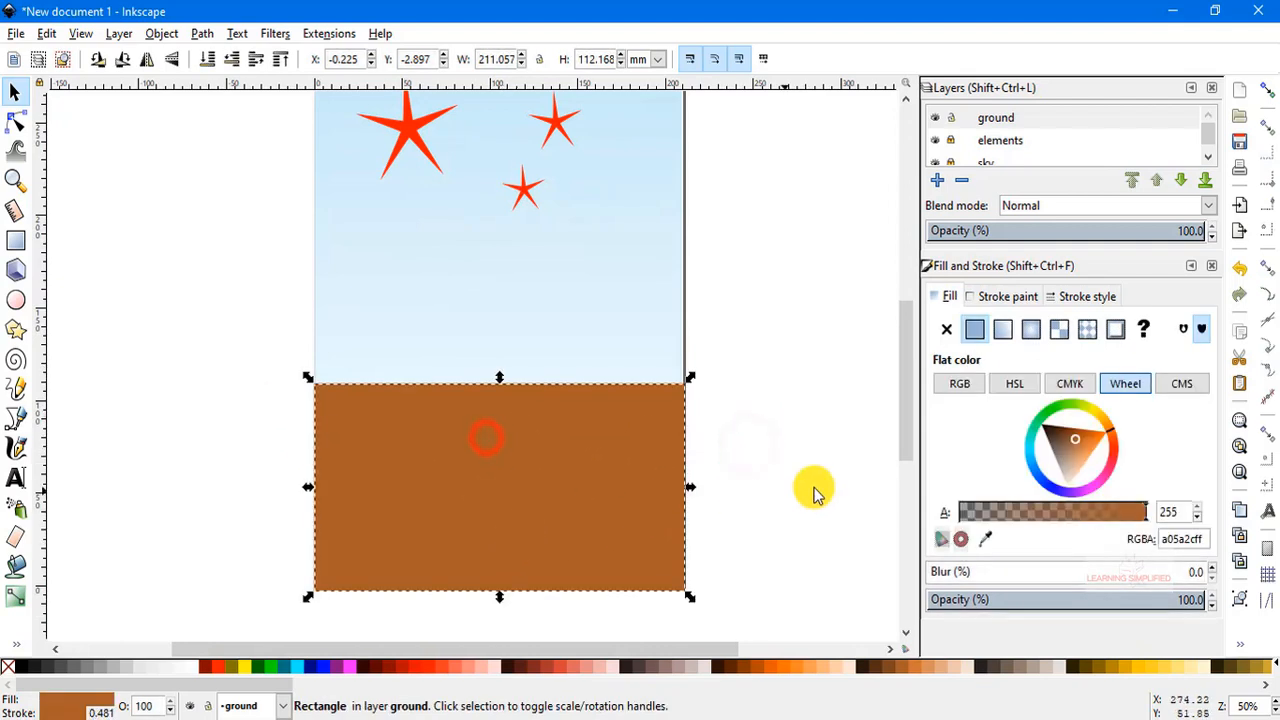
scroll(814, 491, up, 2)
click(658, 393)
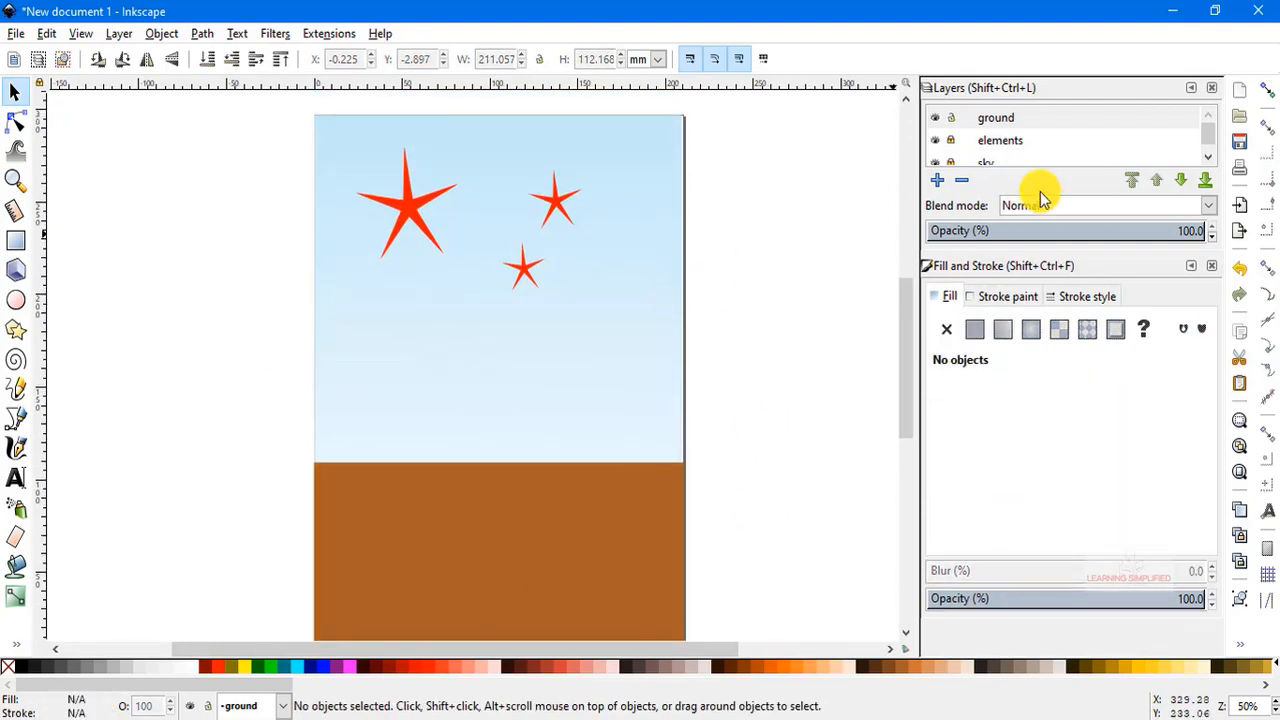
Make the sky layer current, and switch the current layer to elements
click(1204, 135)
click(994, 155)
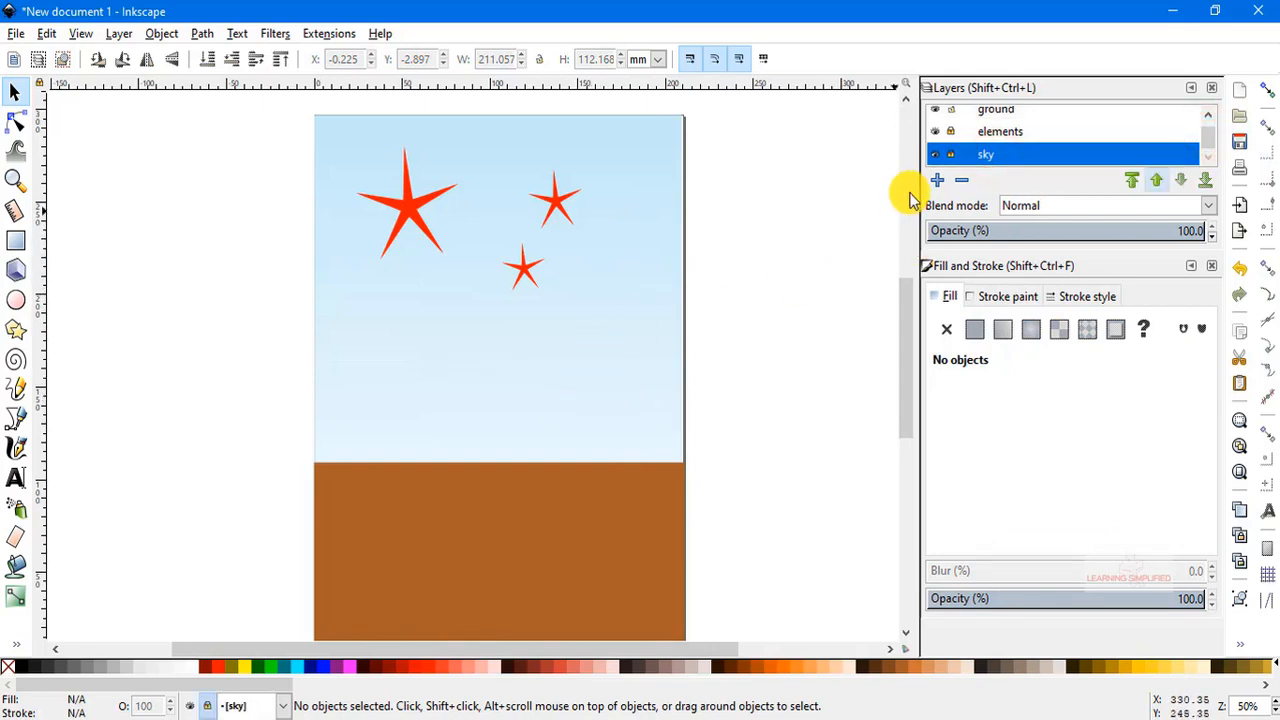
scroll(1044, 160, up, 1)
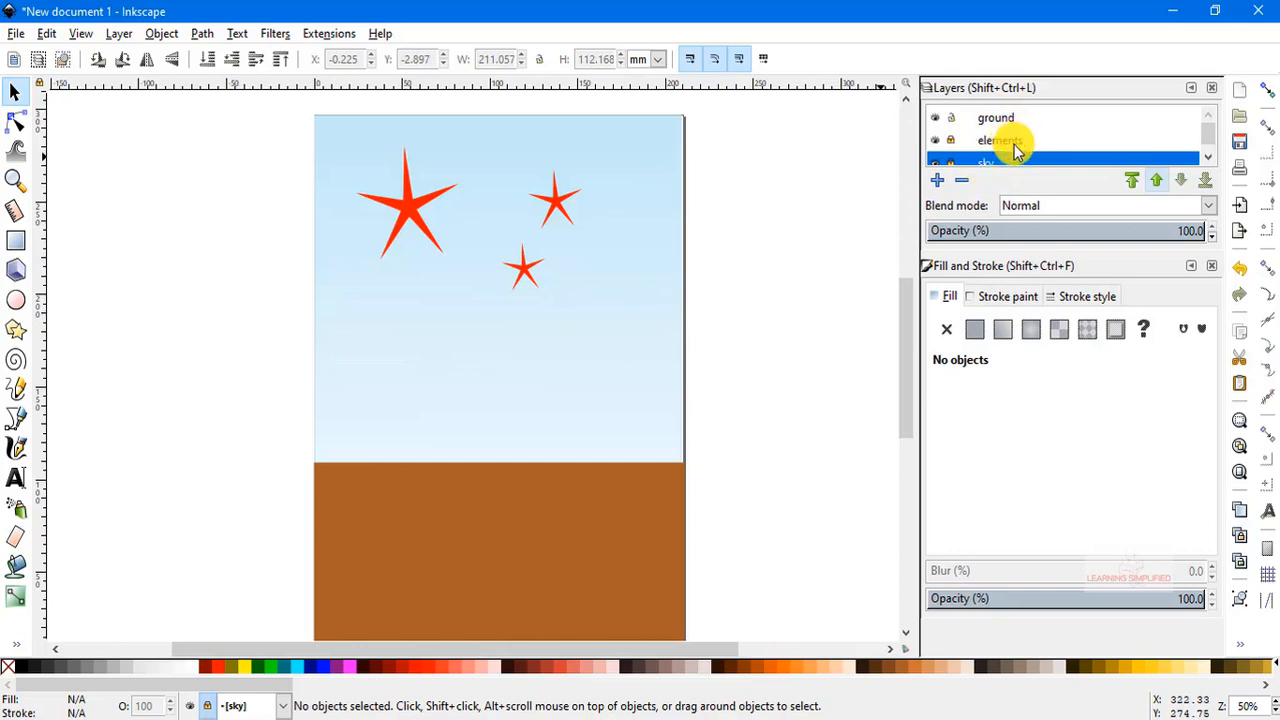
click(1014, 142)
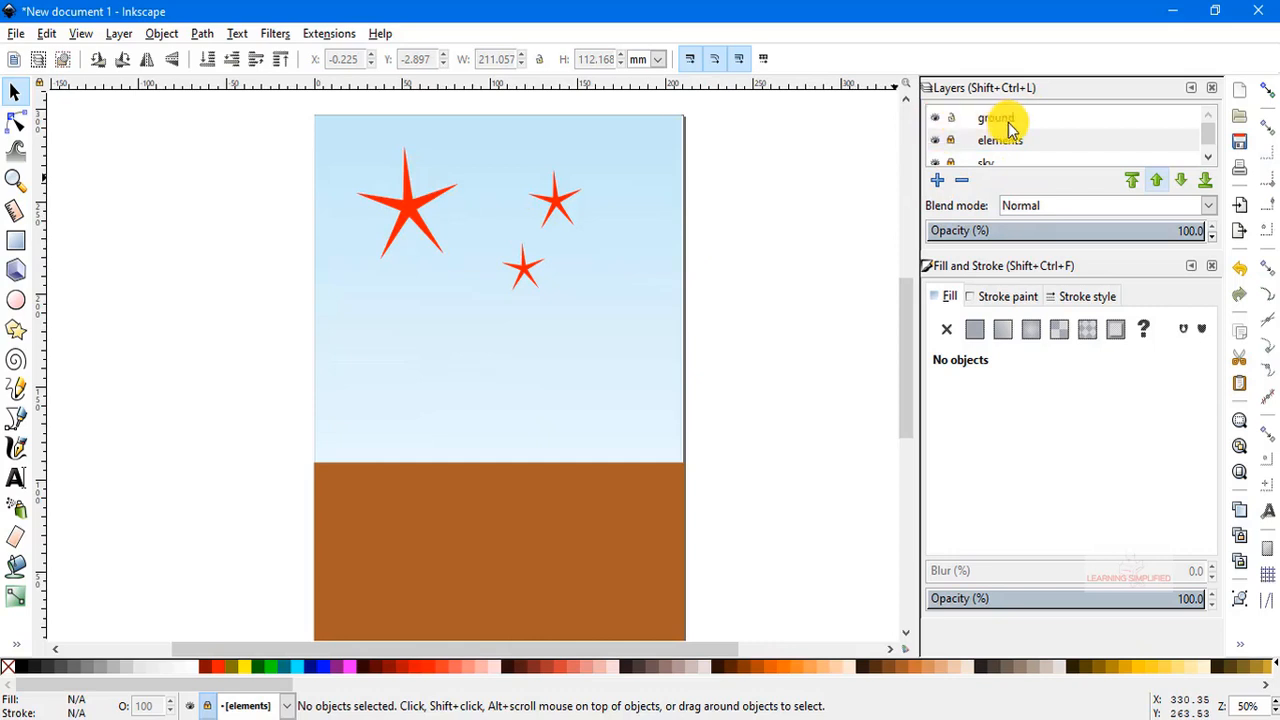
scroll(1000, 142, down, 1)
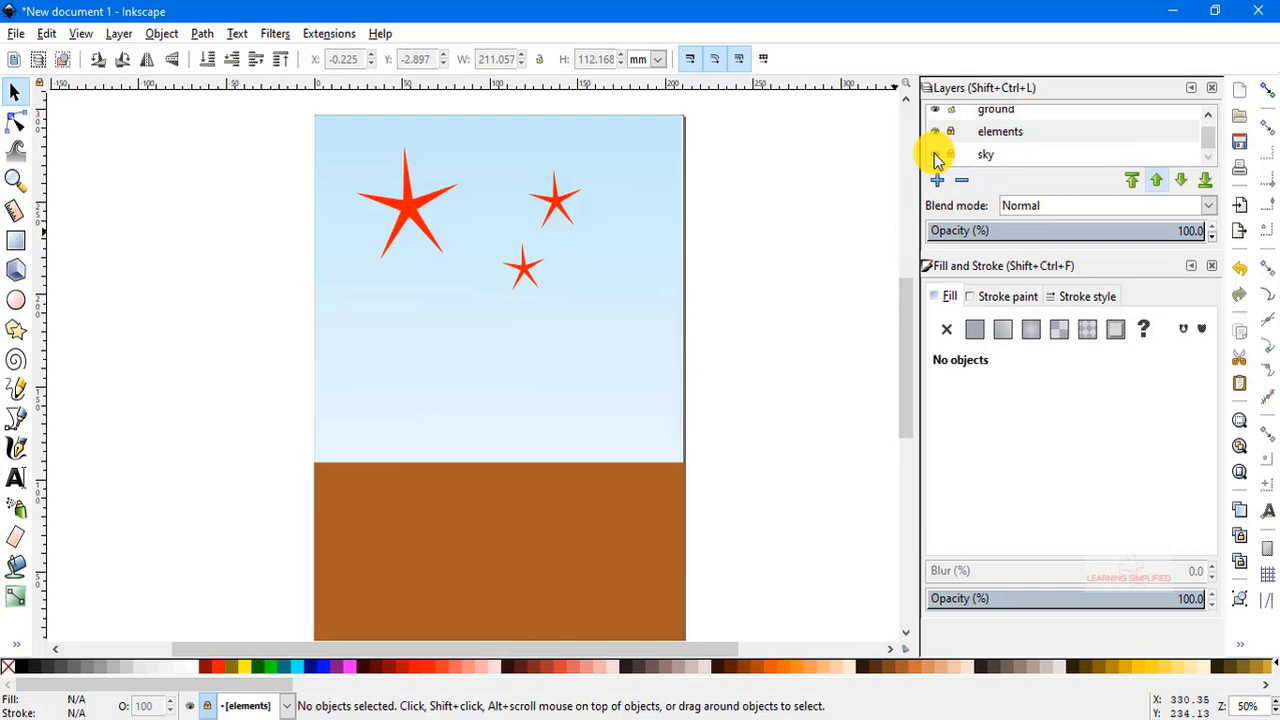
Hide the sky layer and show it again, and hide the elements layer
click(935, 154)
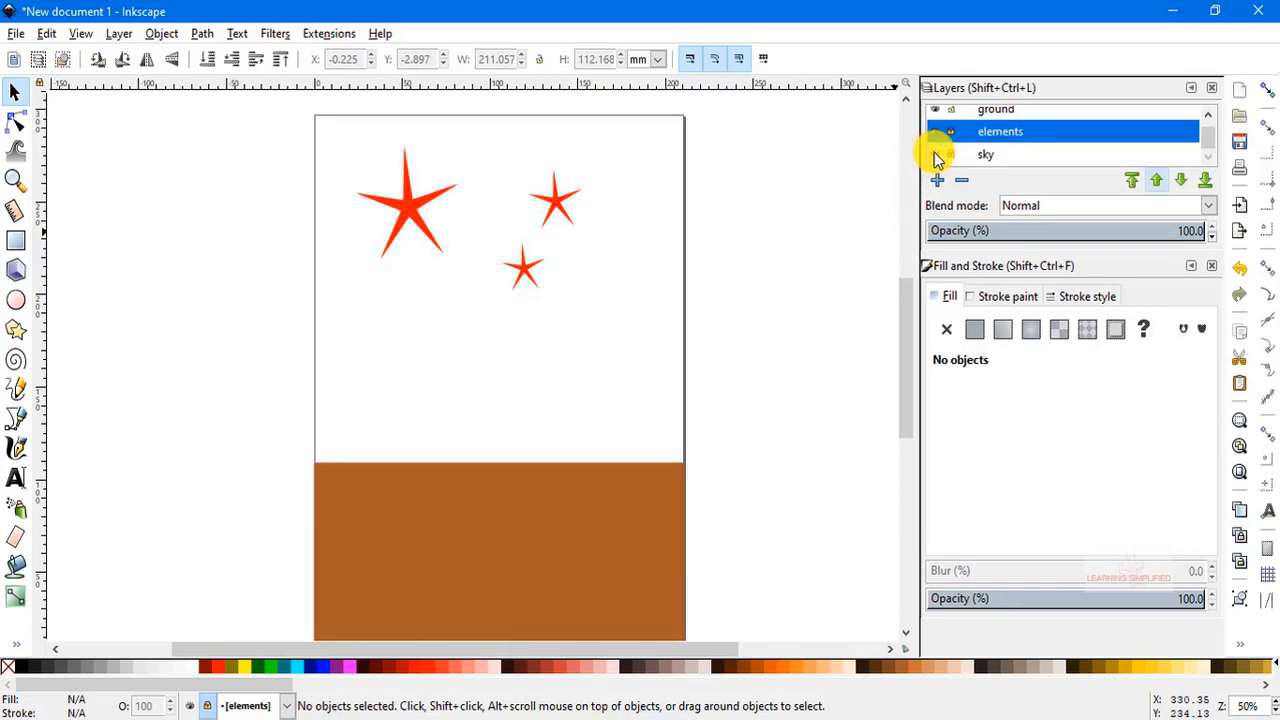
click(935, 154)
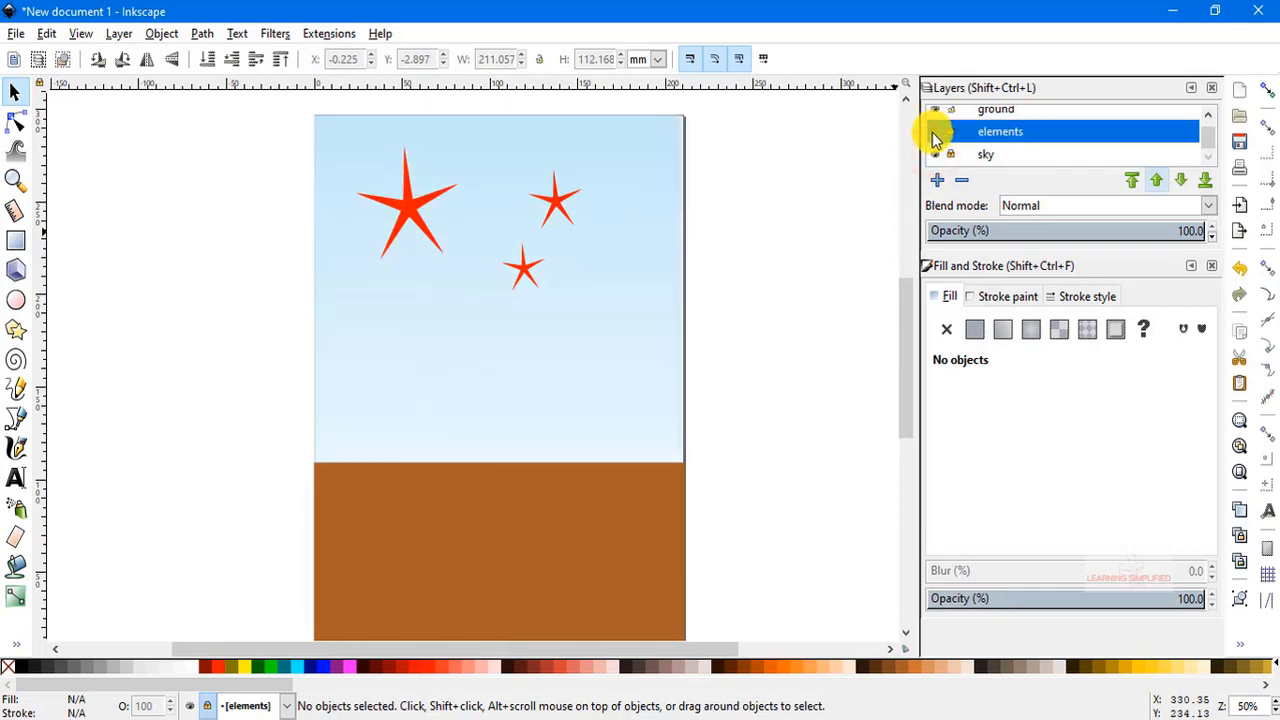
click(935, 131)
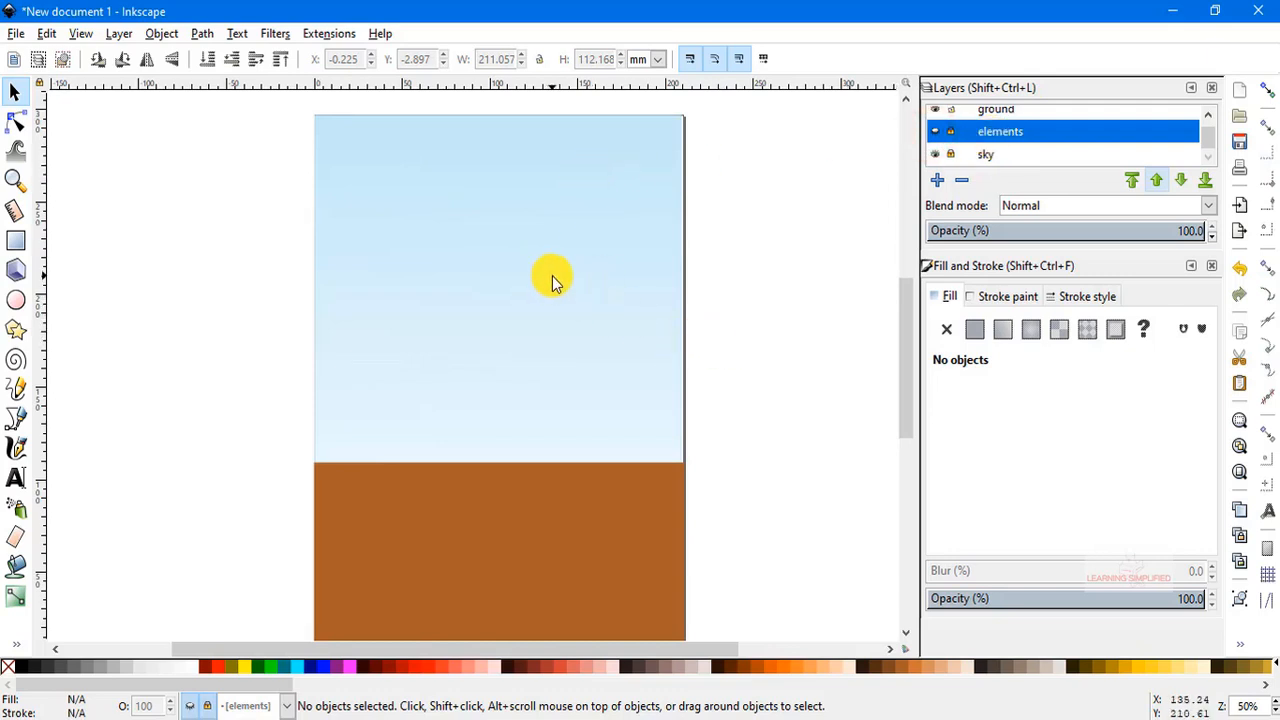
scroll(901, 238, up, 2)
scroll(675, 360, down, 3)
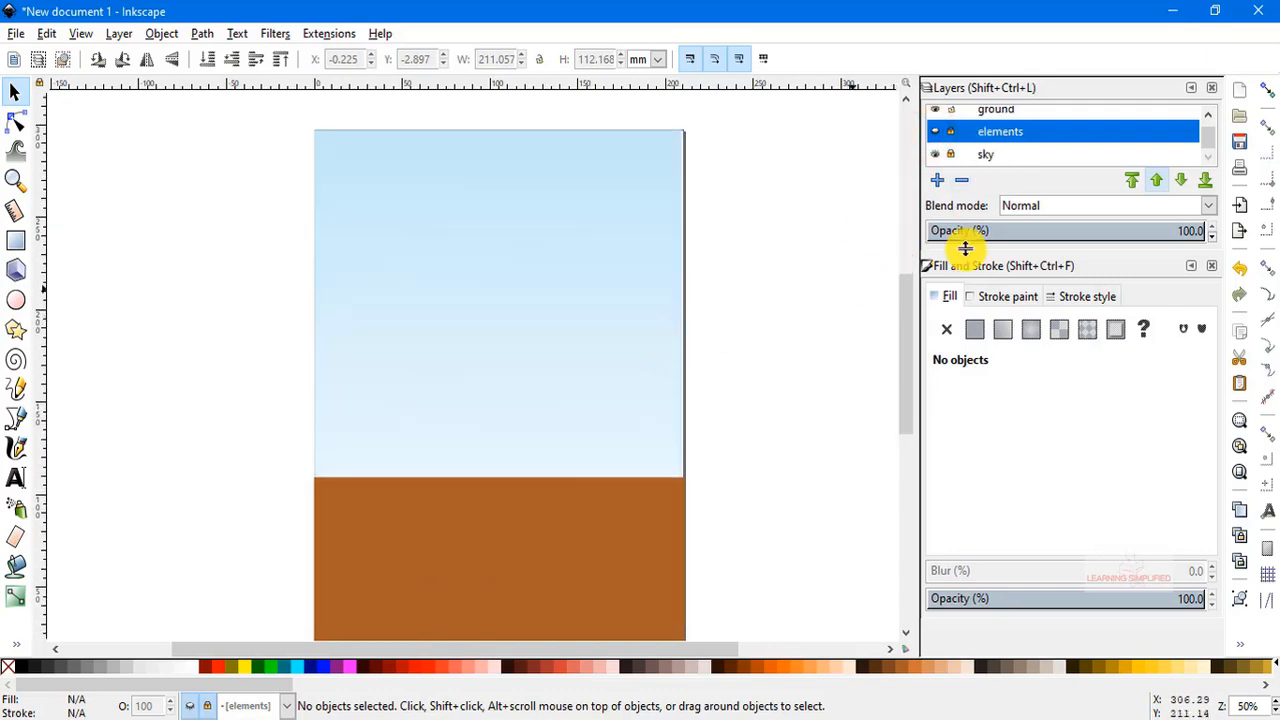
Hide the ground layer and show it again, and restore the visibility of the elements layer
scroll(1000, 140, up, 1)
click(935, 118)
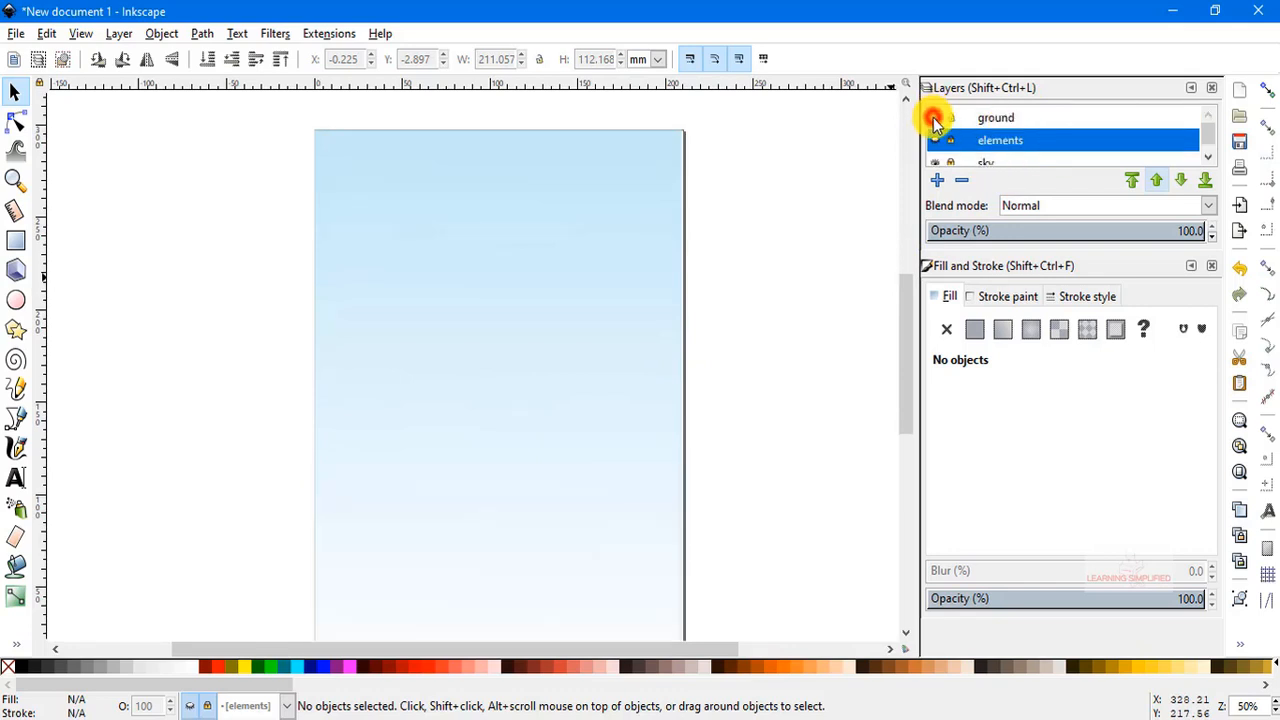
scroll(790, 300, down, 3)
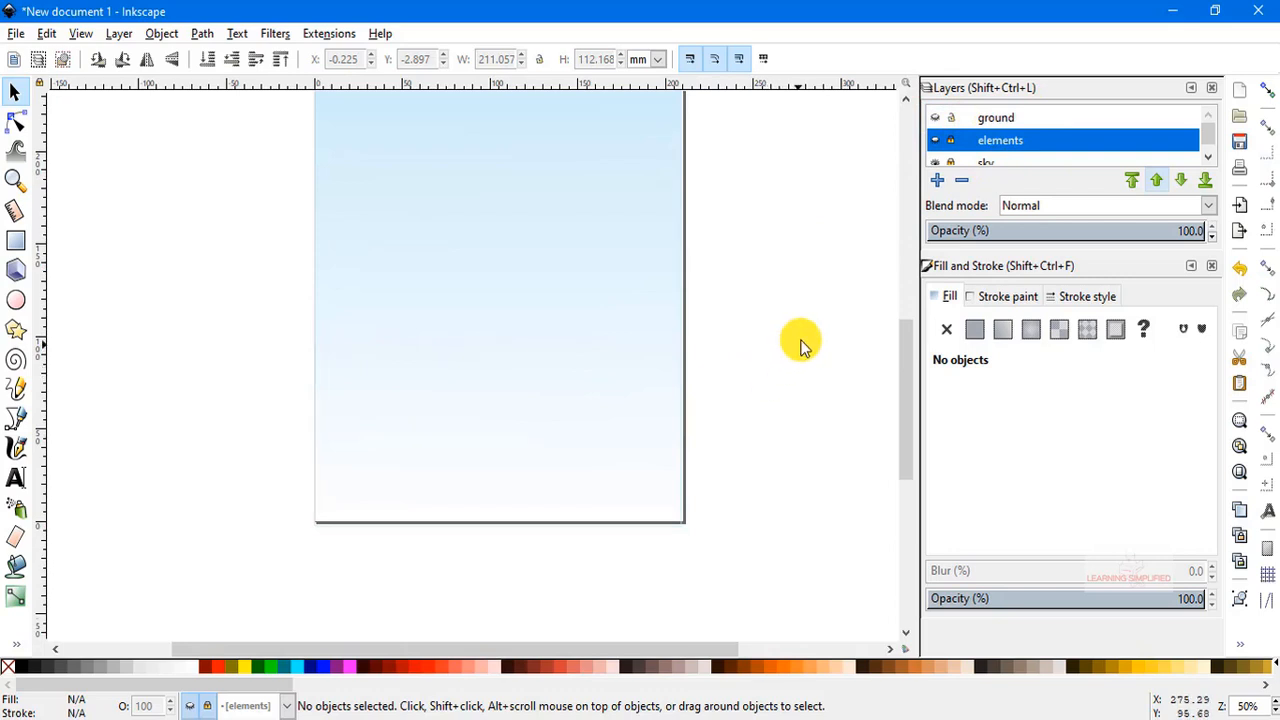
scroll(818, 400, up, 3)
scroll(818, 400, up, 1)
click(935, 118)
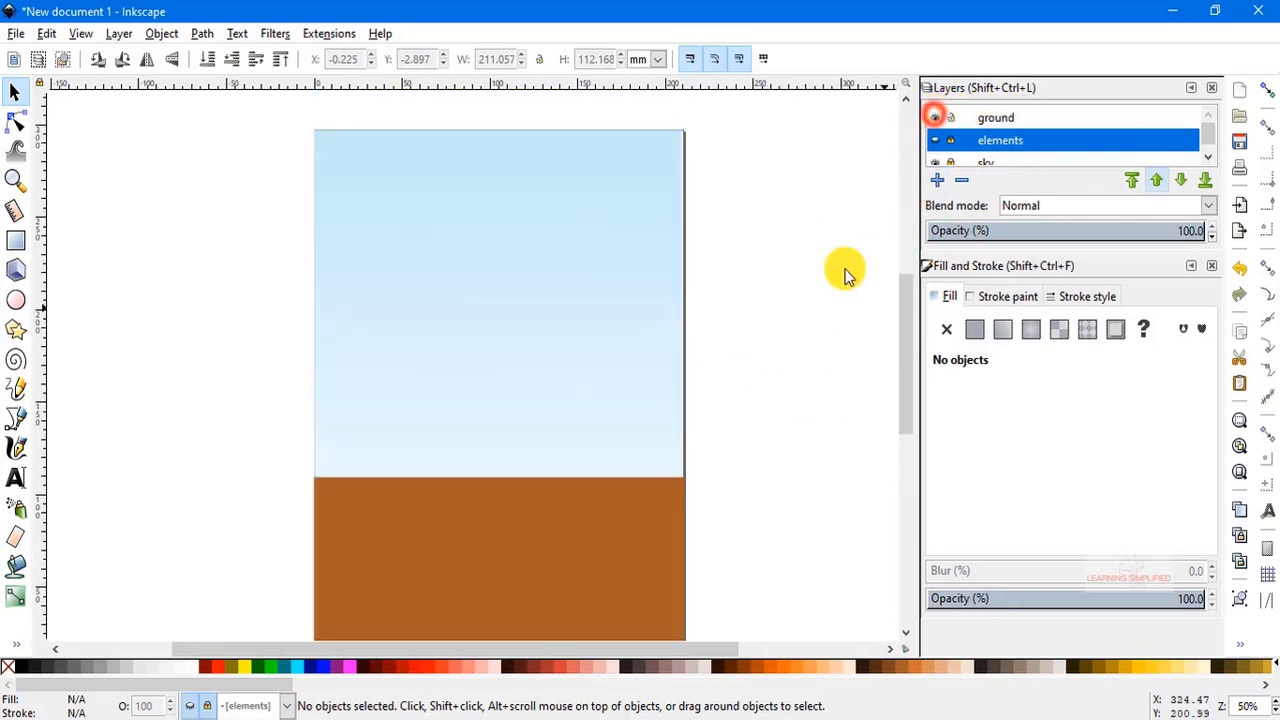
click(936, 140)
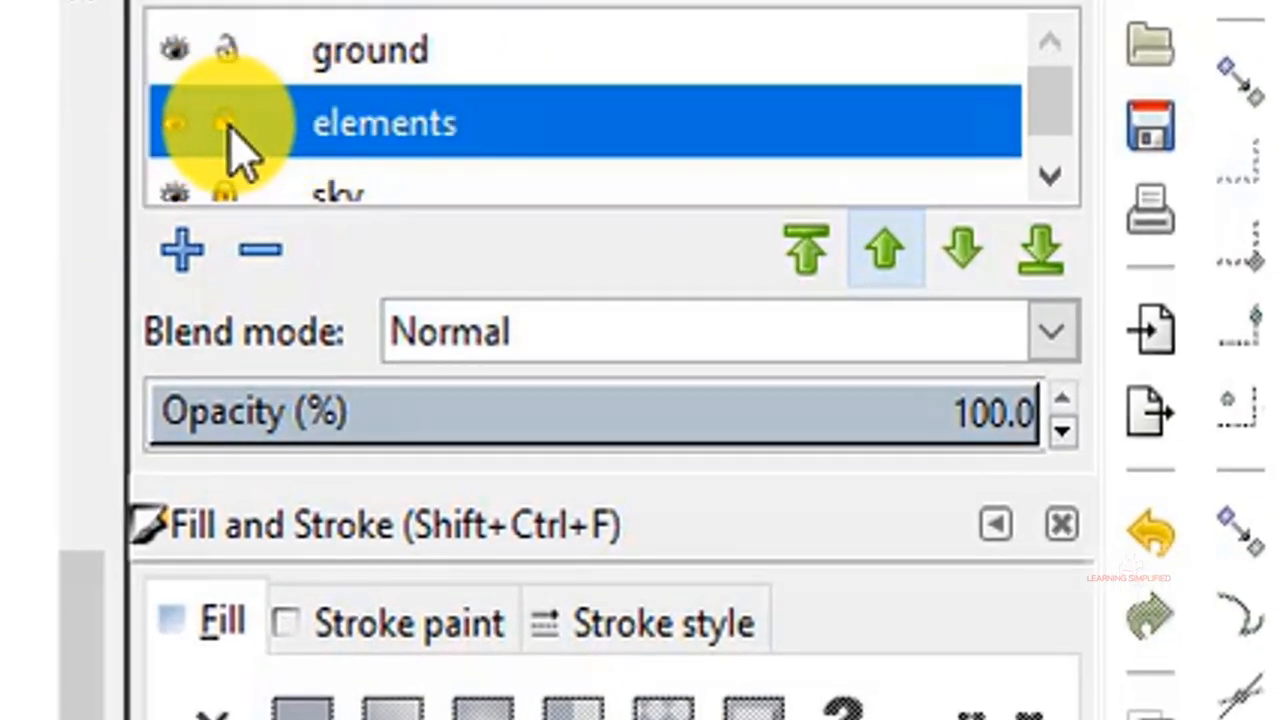
Unlock the elements layer
click(224, 123)
scroll(471, 114, down, 1)
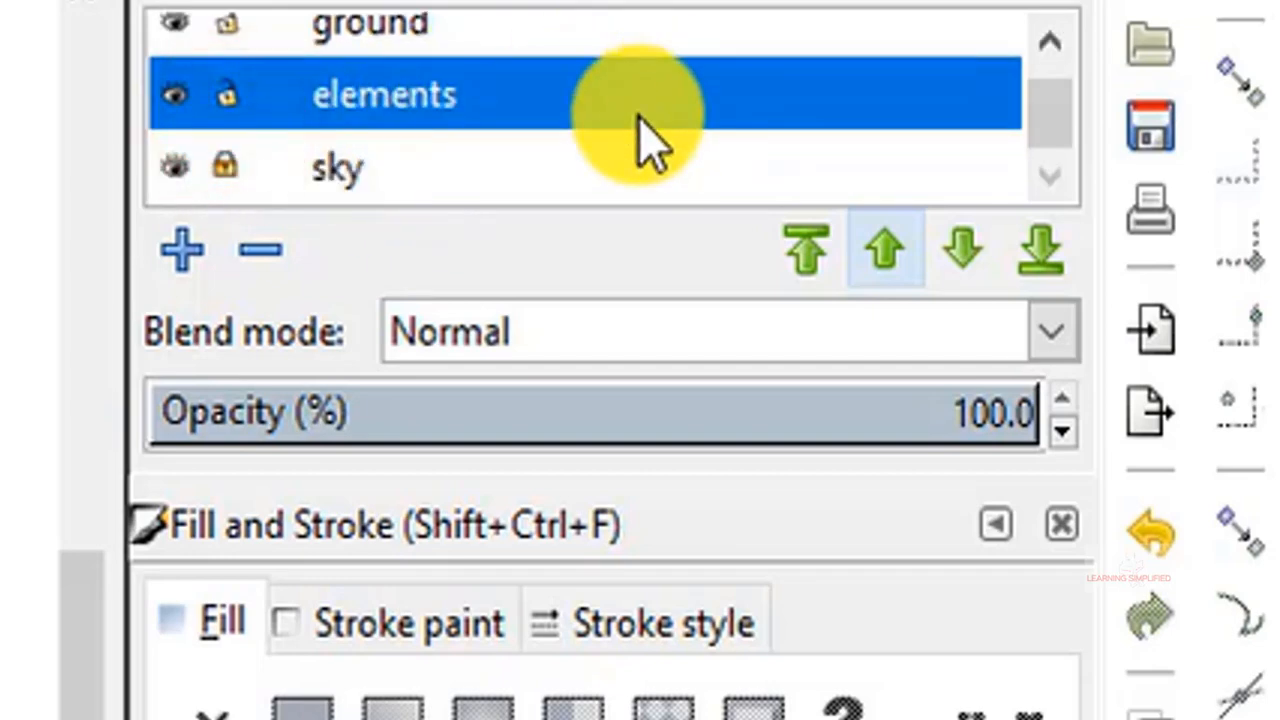
Blur the group of three red stars by 8.8% and undo the blur
click(50, 400)
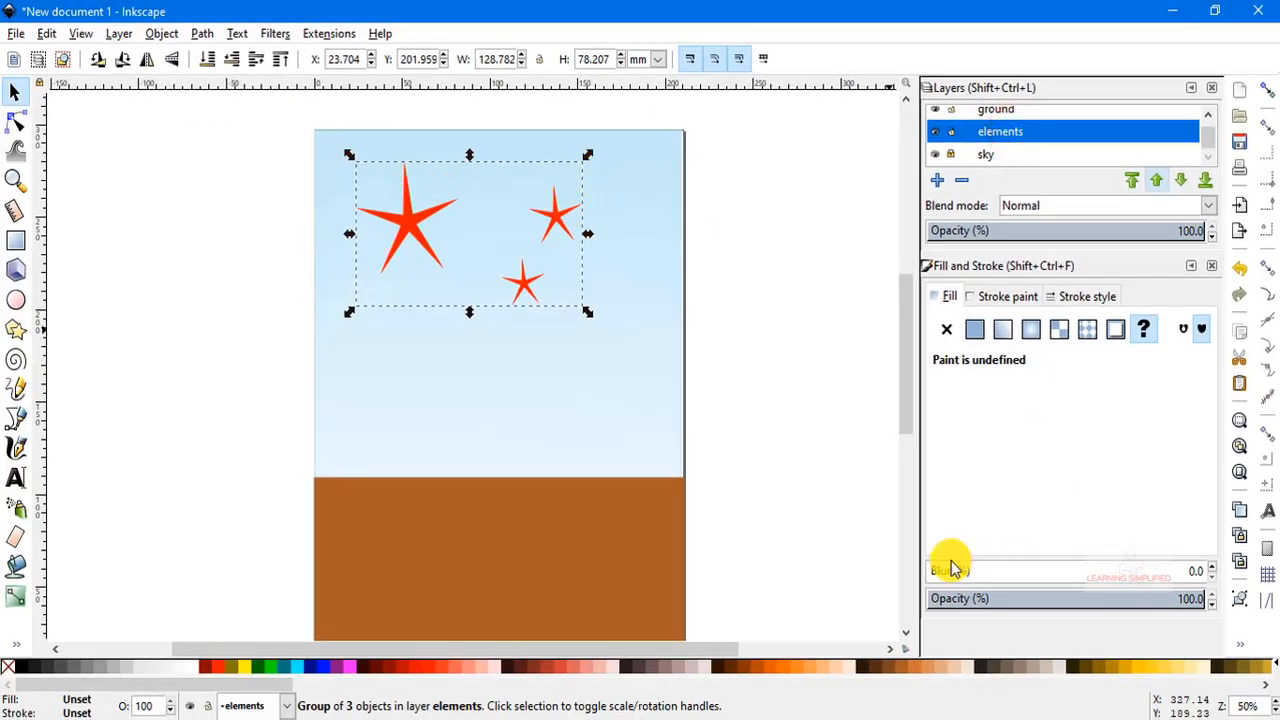
click(938, 570)
drag(938, 570, 948, 574)
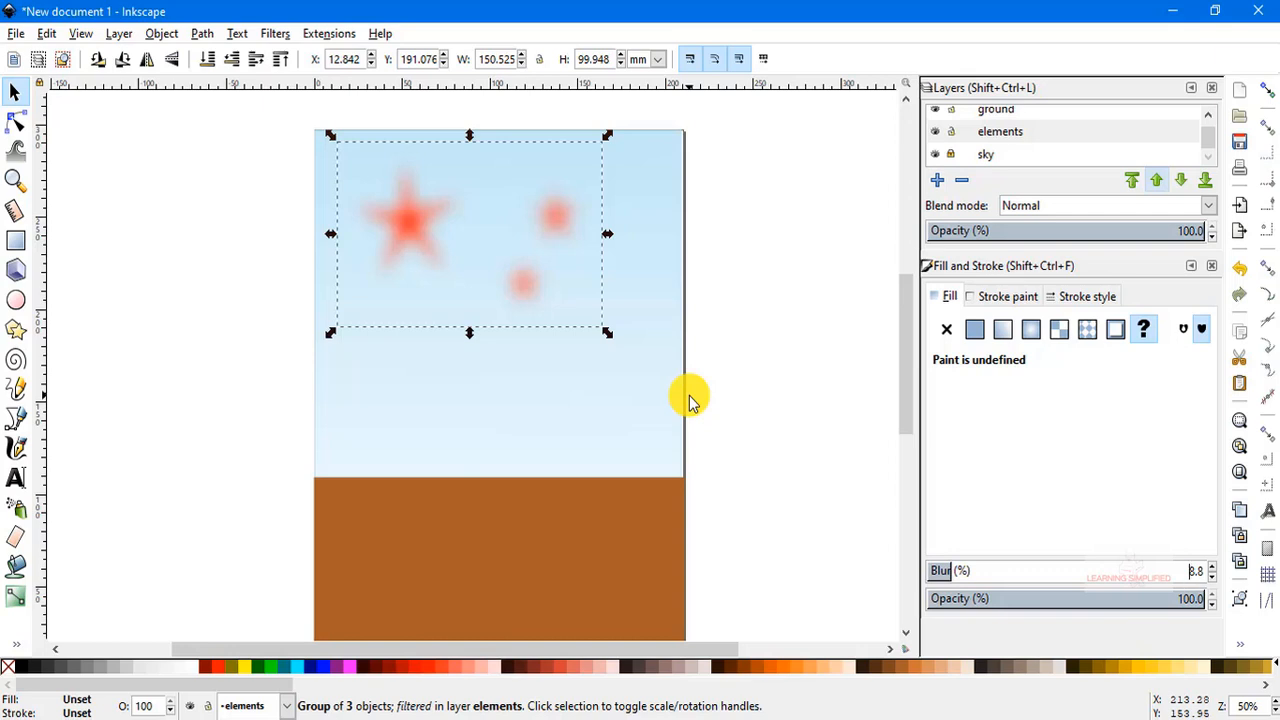
key(ctrl+z)
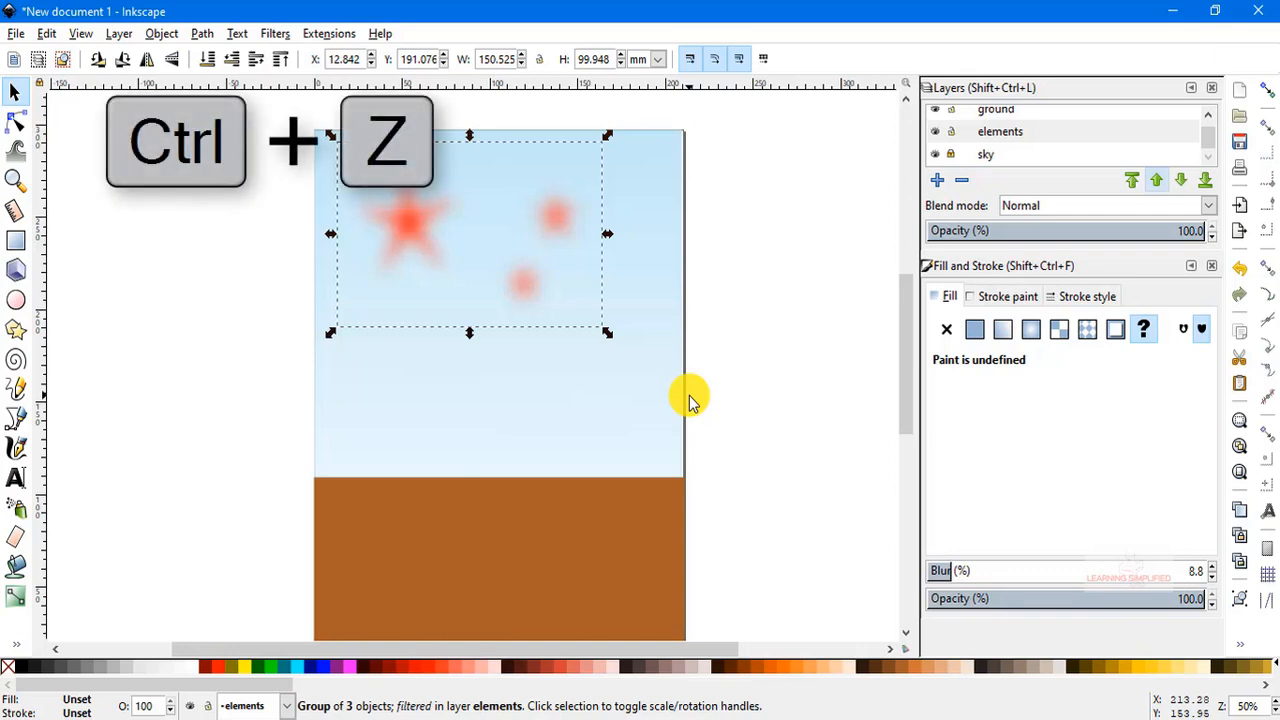
key(ctrl+z)
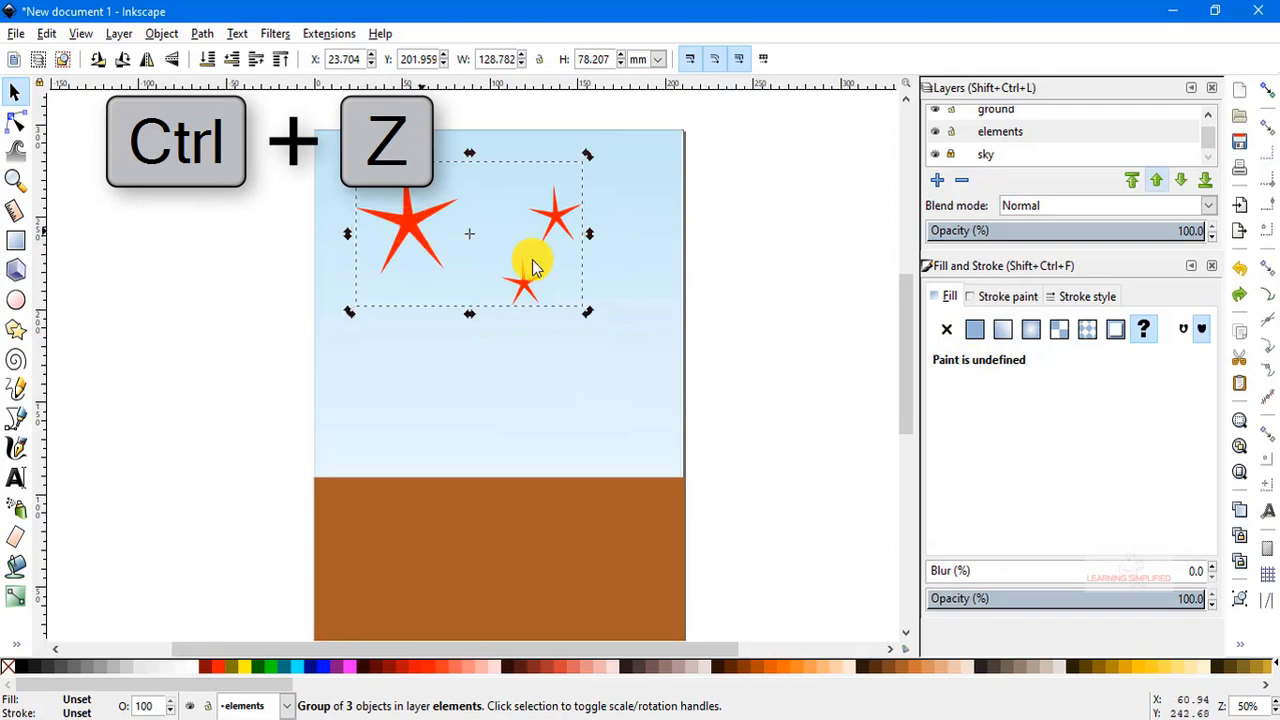
Lower the elements layer to the bottom of the layer stack, beneath the sky layer
scroll(735, 335, up, 1)
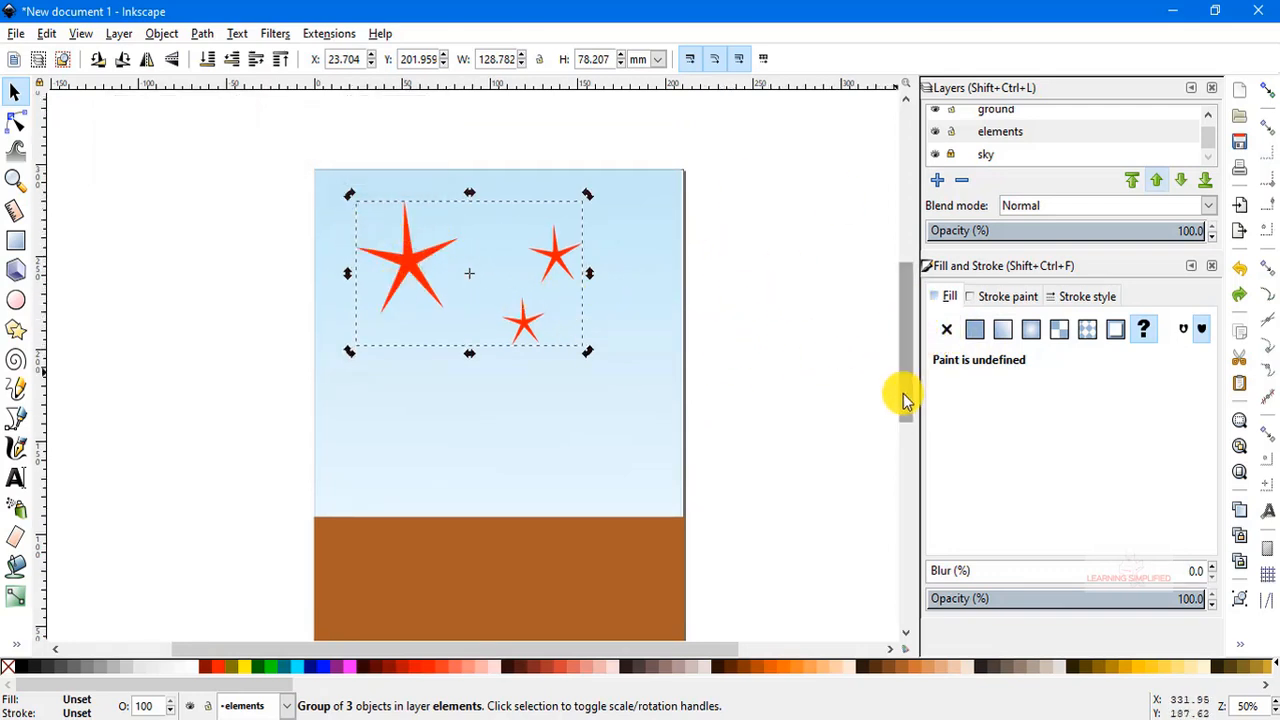
scroll(800, 370, up, 3)
scroll(740, 355, down, 2)
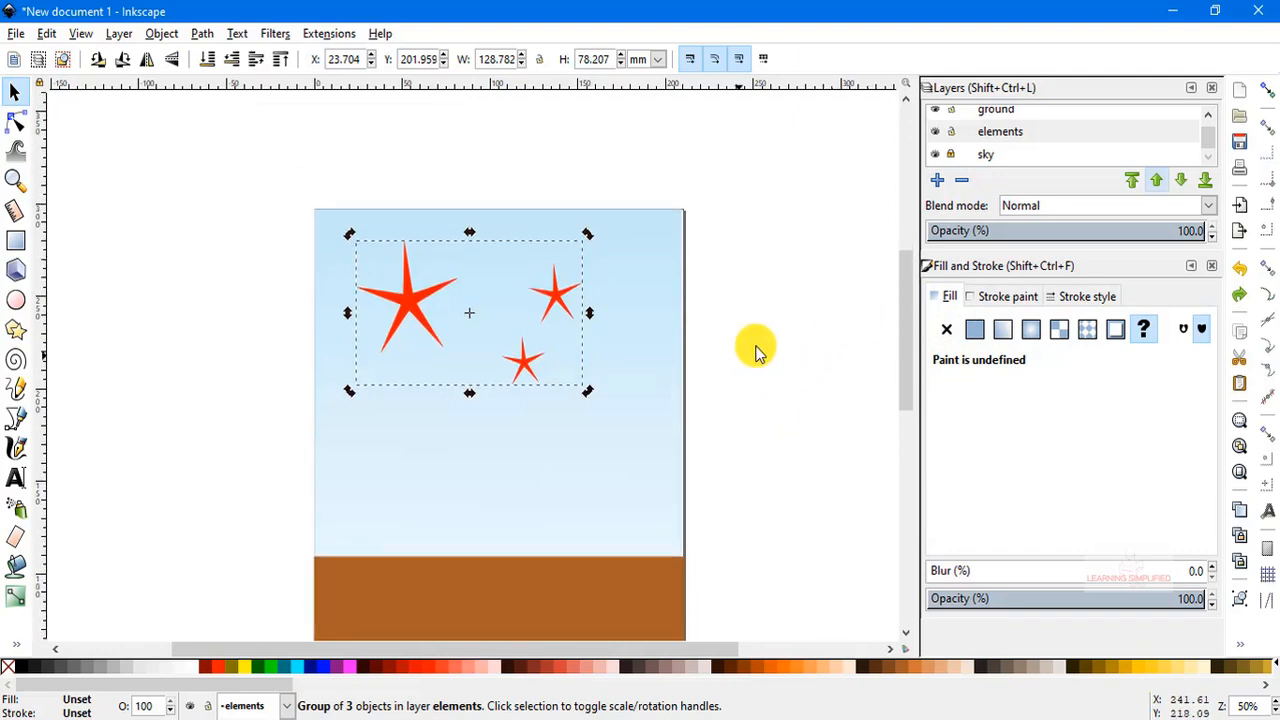
drag(1209, 141, 1203, 137)
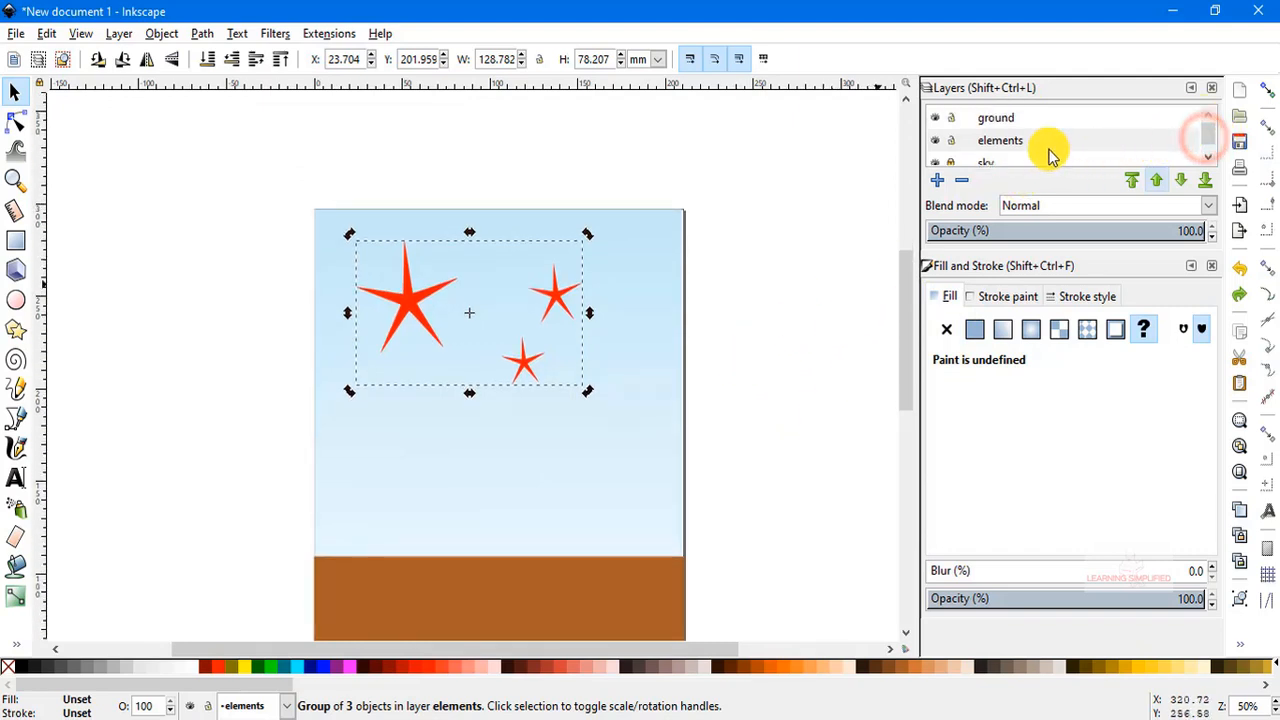
click(1012, 140)
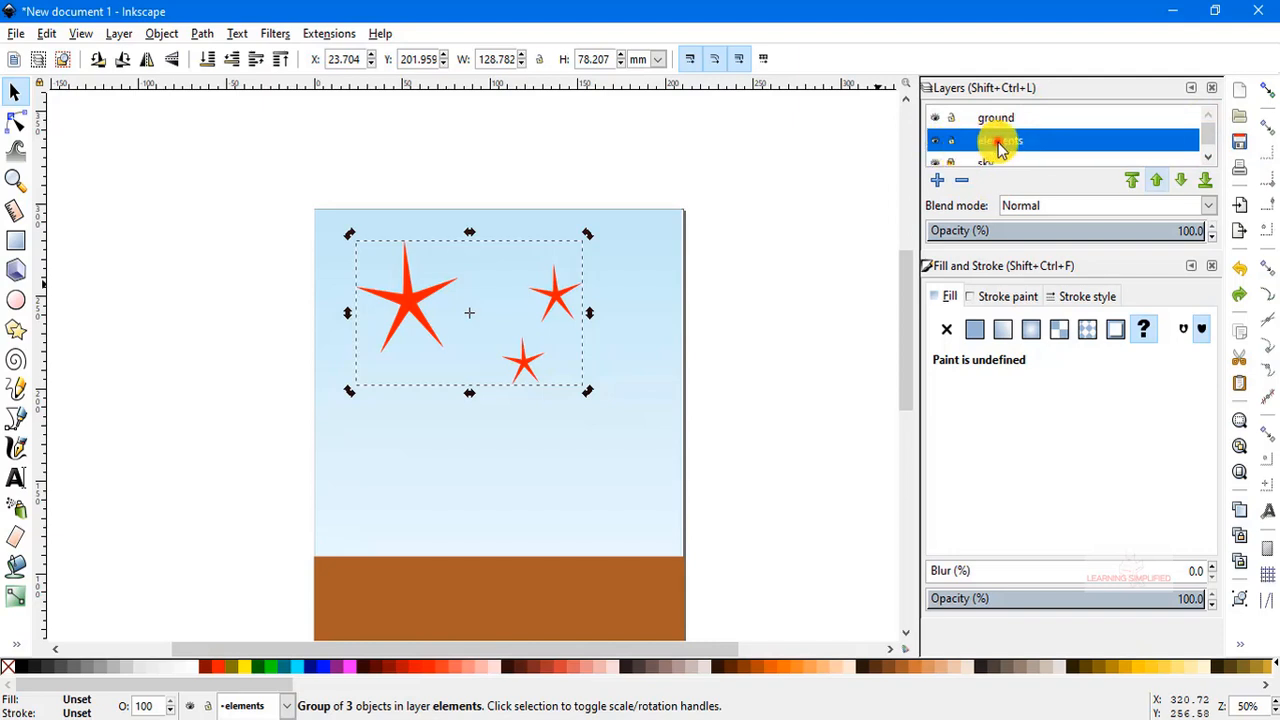
scroll(1057, 158, down, 1)
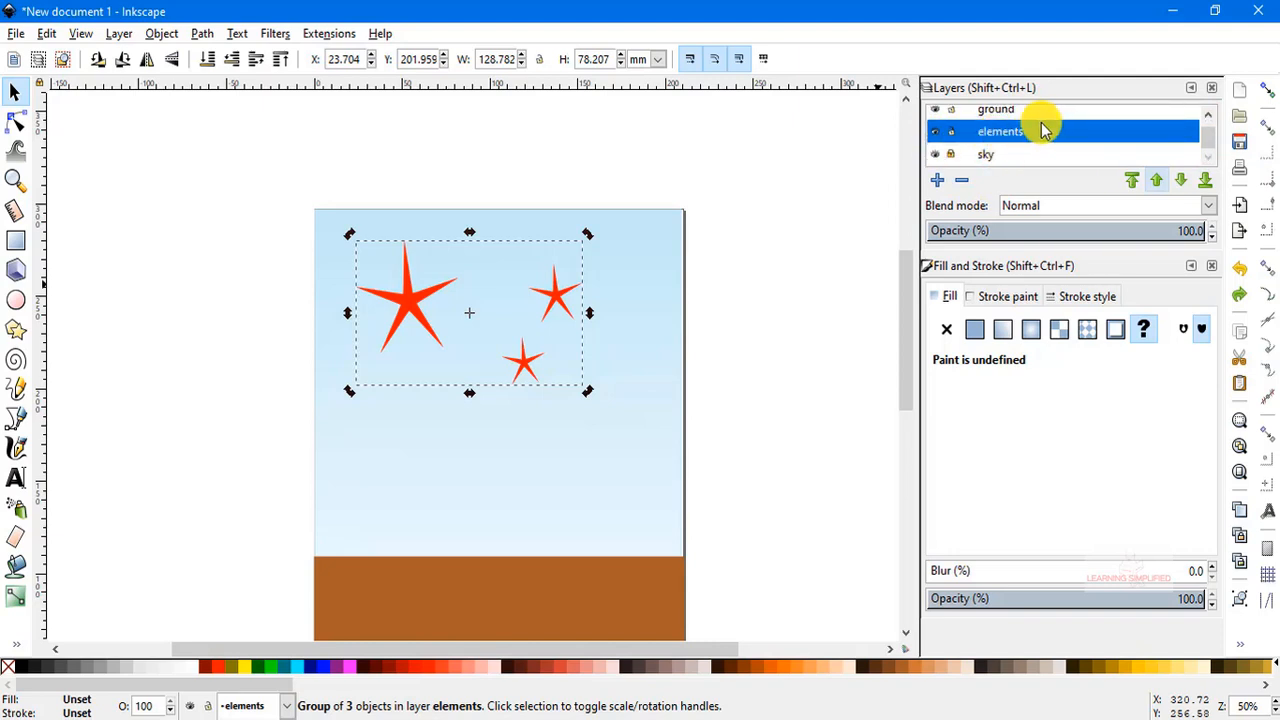
click(994, 156)
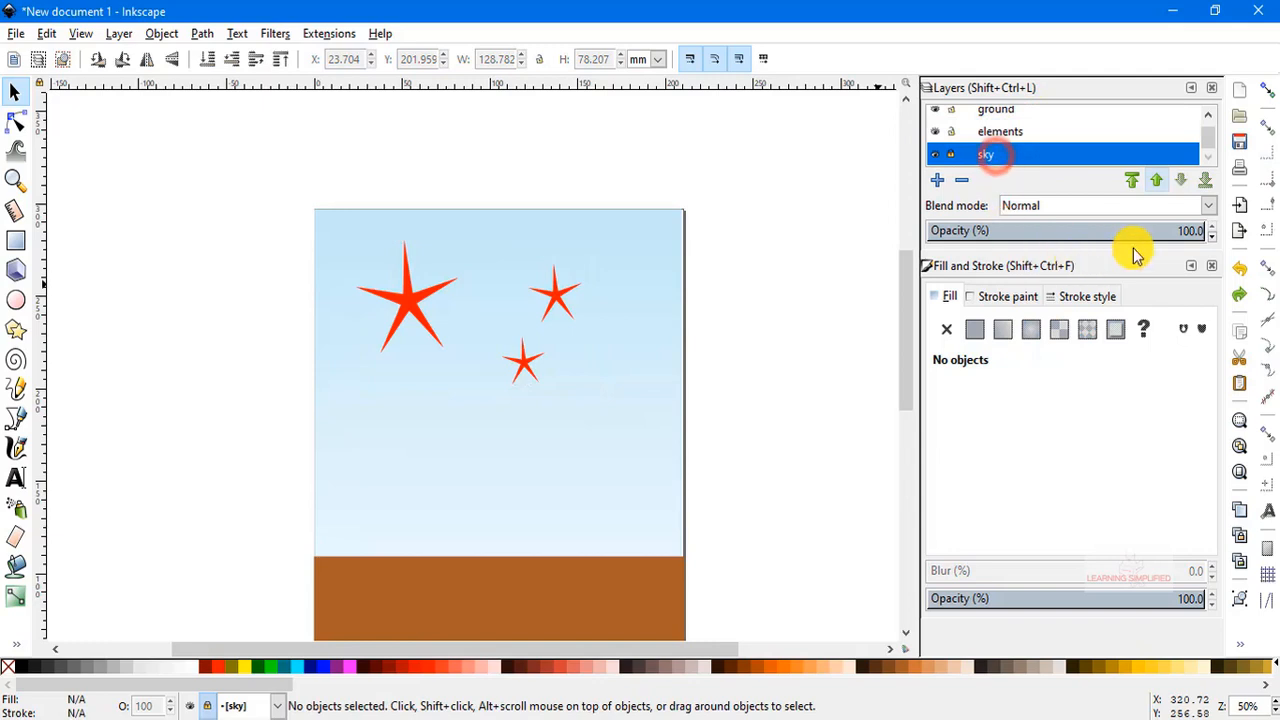
click(1036, 136)
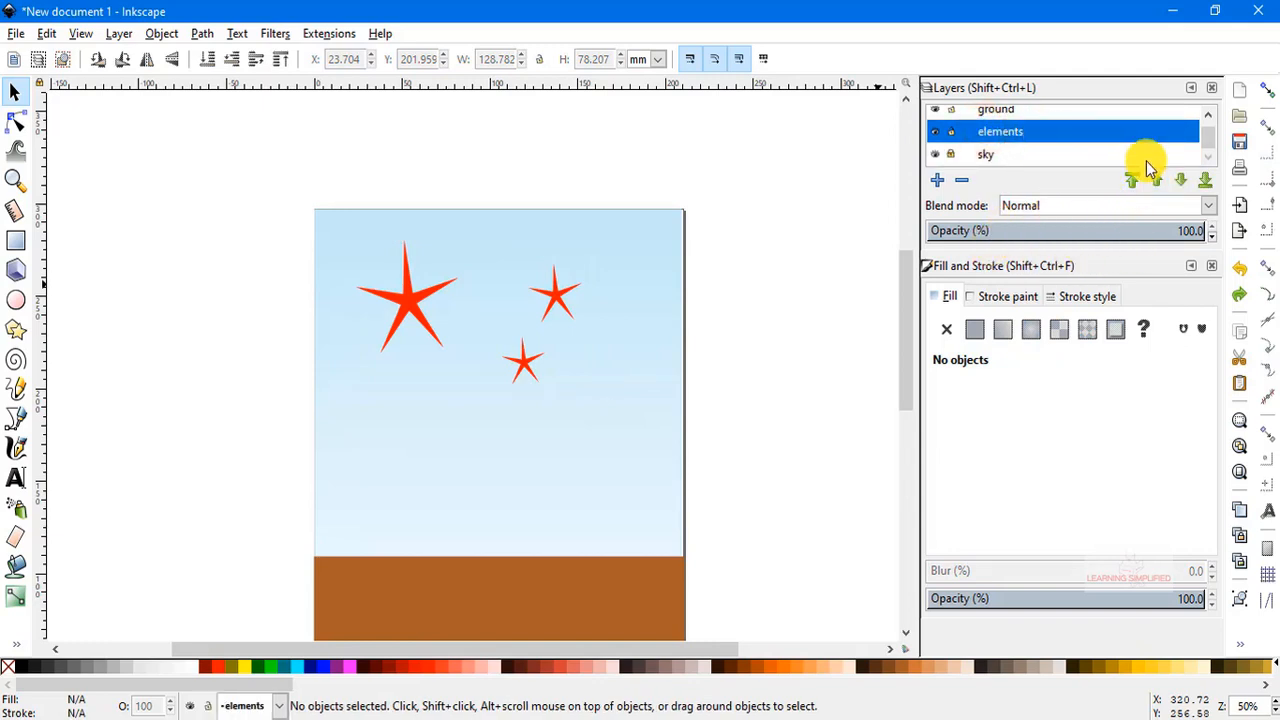
click(1206, 181)
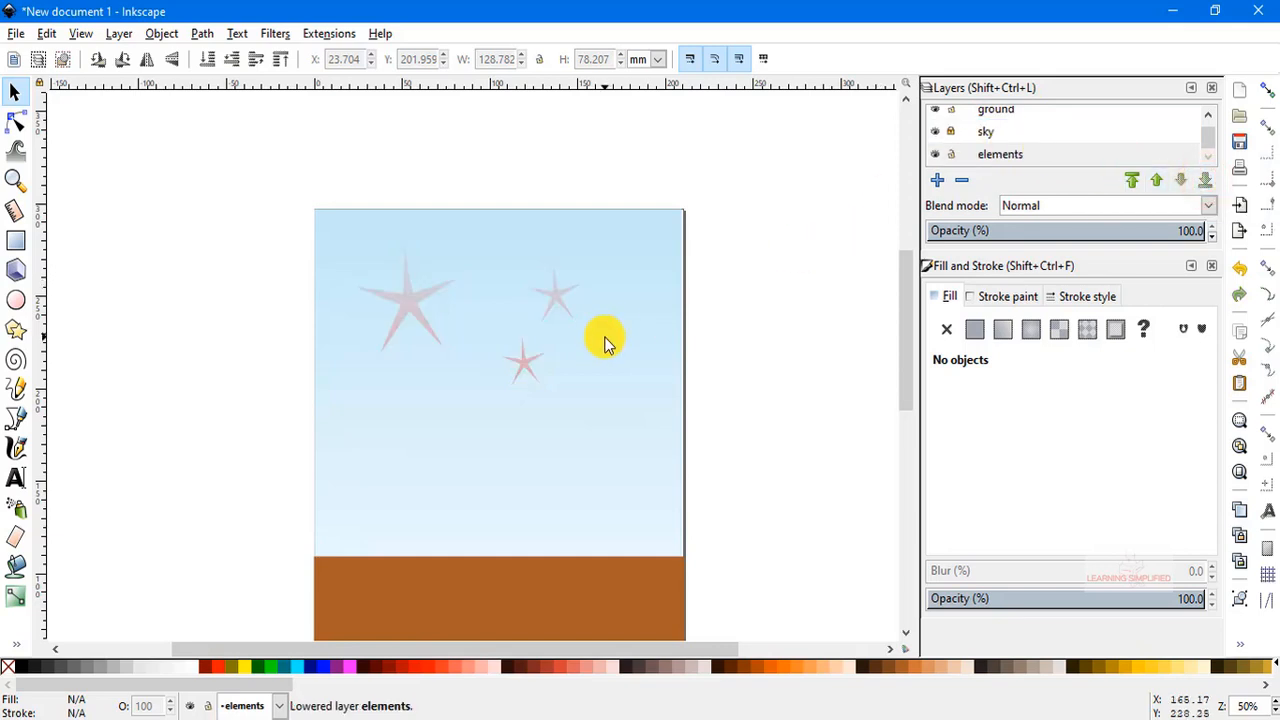
click(1010, 155)
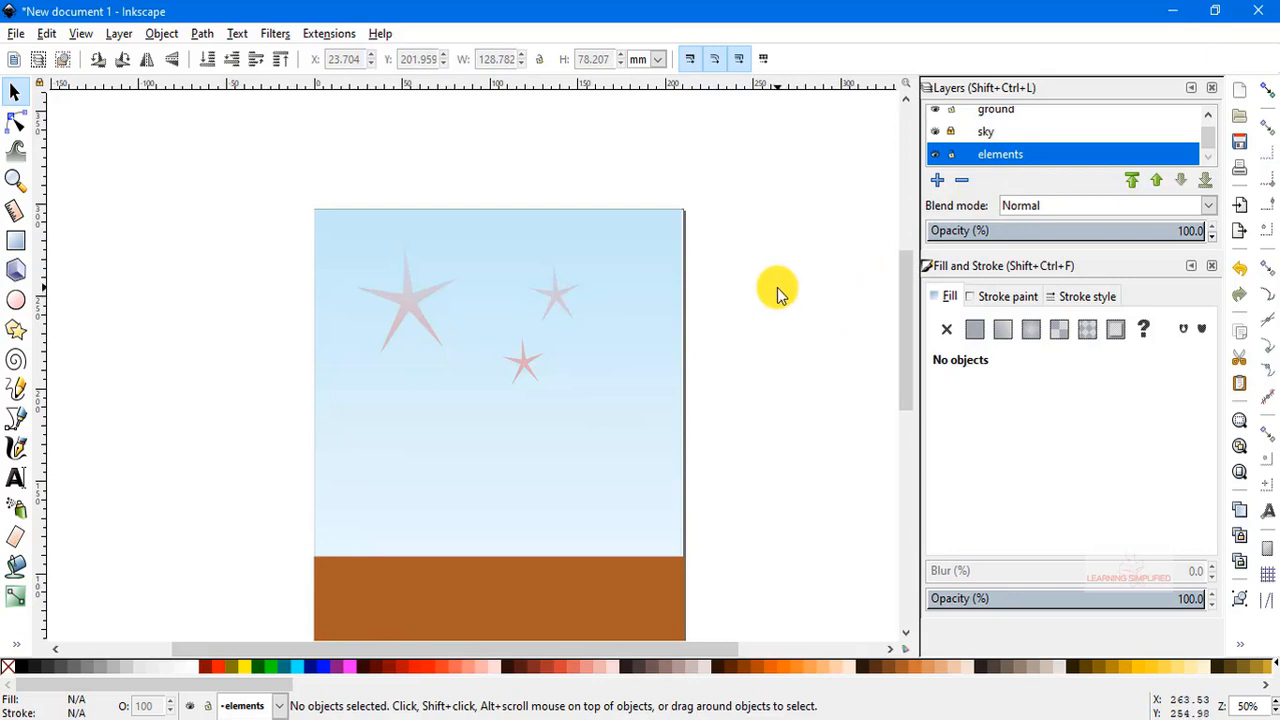
Raise the sky layer to the top of the layer stack, above the ground layer
click(1000, 131)
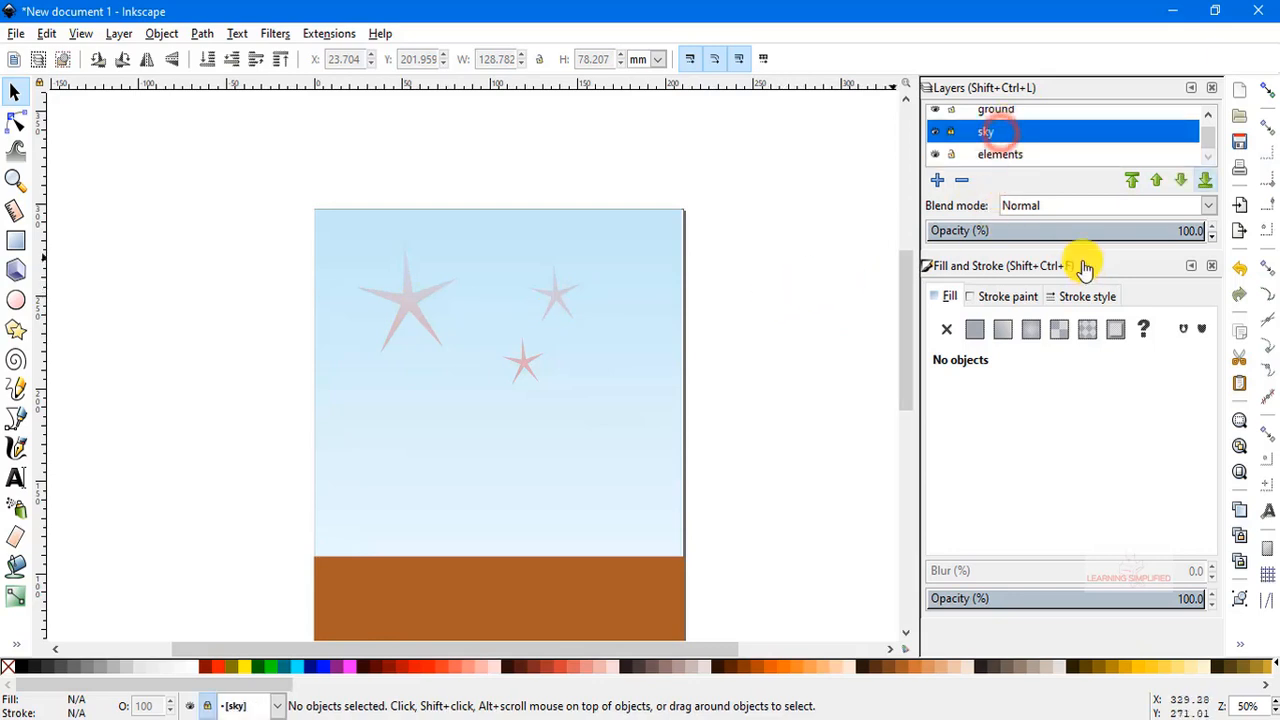
scroll(990, 125, up, 1)
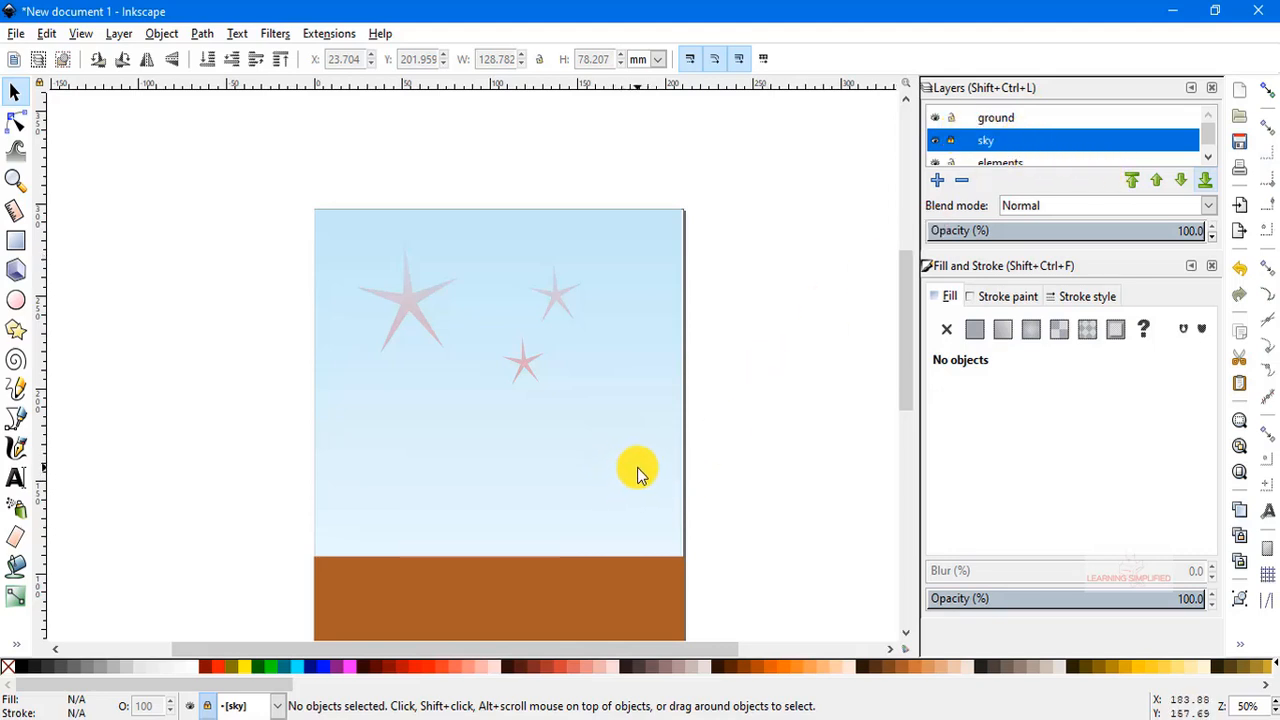
click(1135, 181)
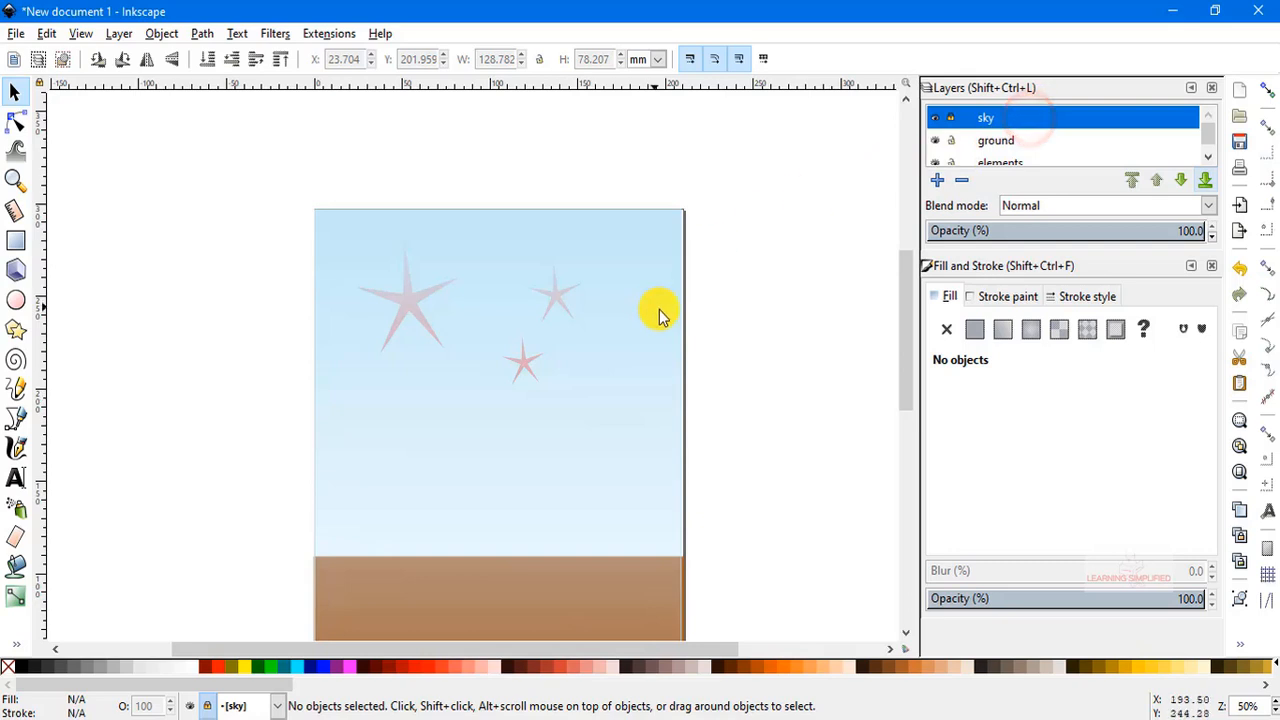
click(622, 372)
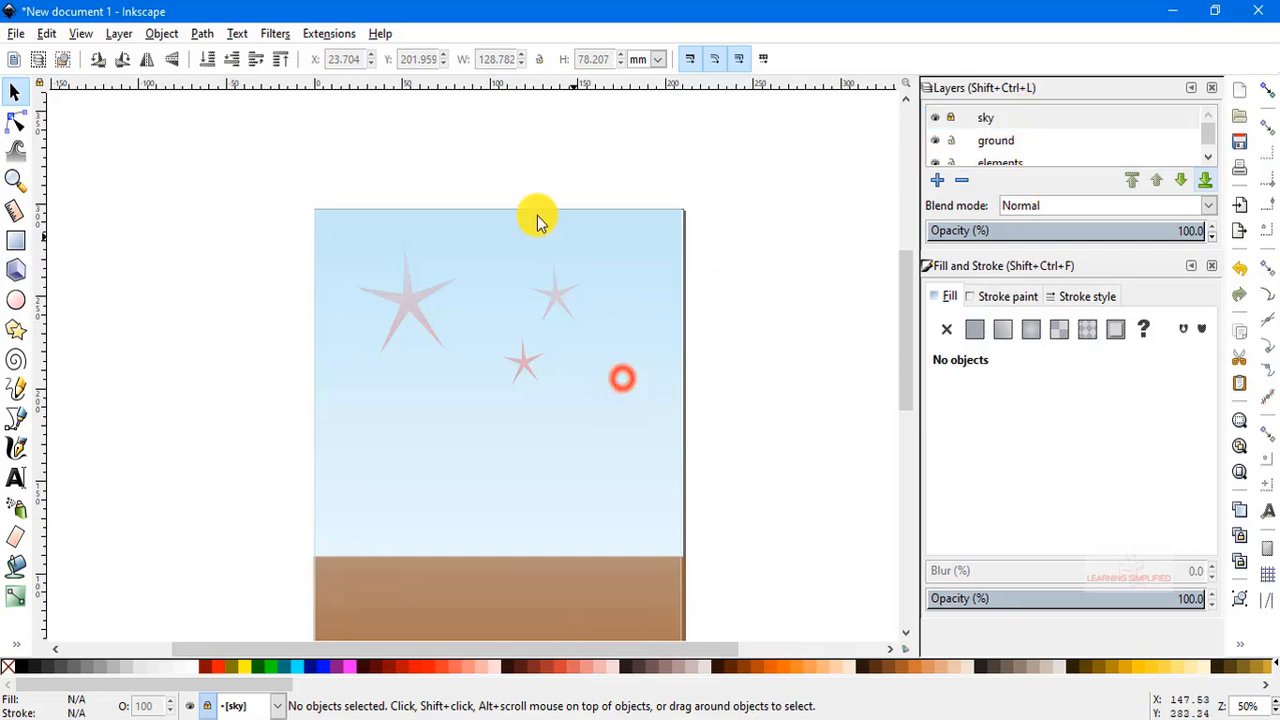
Make the ground layer current, examine the sky's overlap with the brown ground, and make the sky layer current again
click(1020, 140)
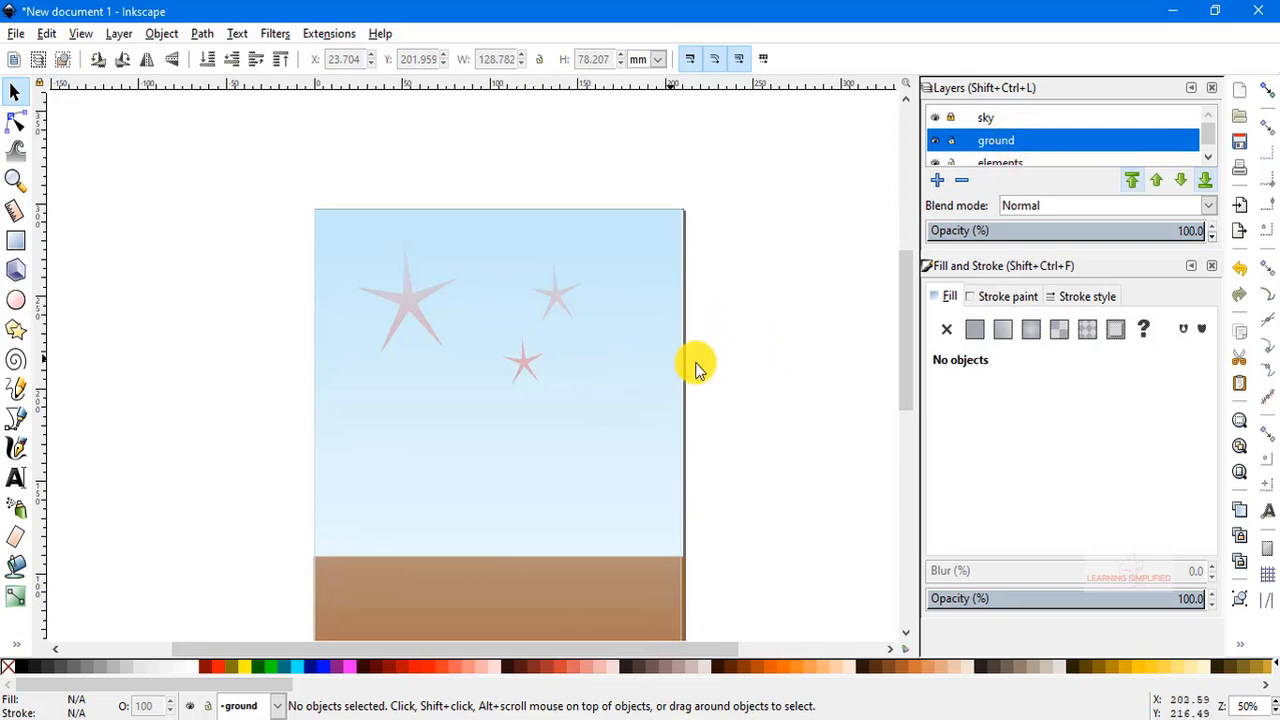
scroll(786, 418, down, 1)
scroll(786, 418, down, 6)
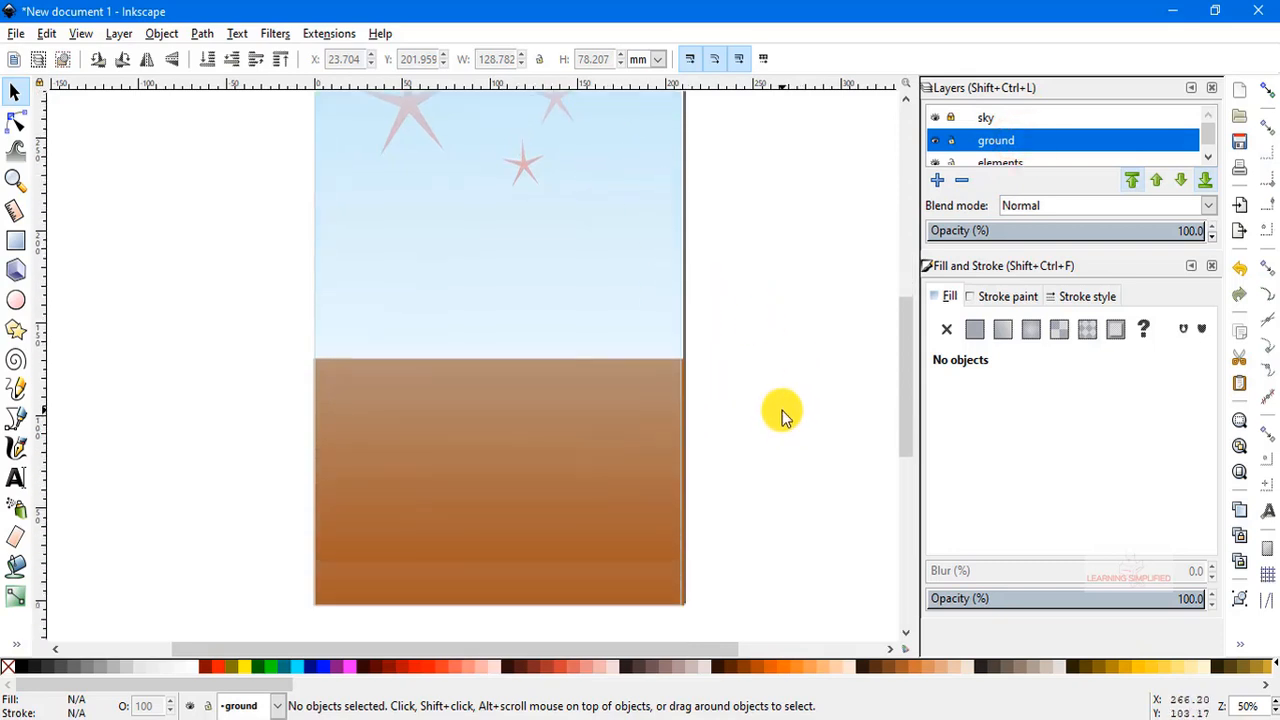
scroll(782, 414, up, 6)
scroll(808, 414, up, 1)
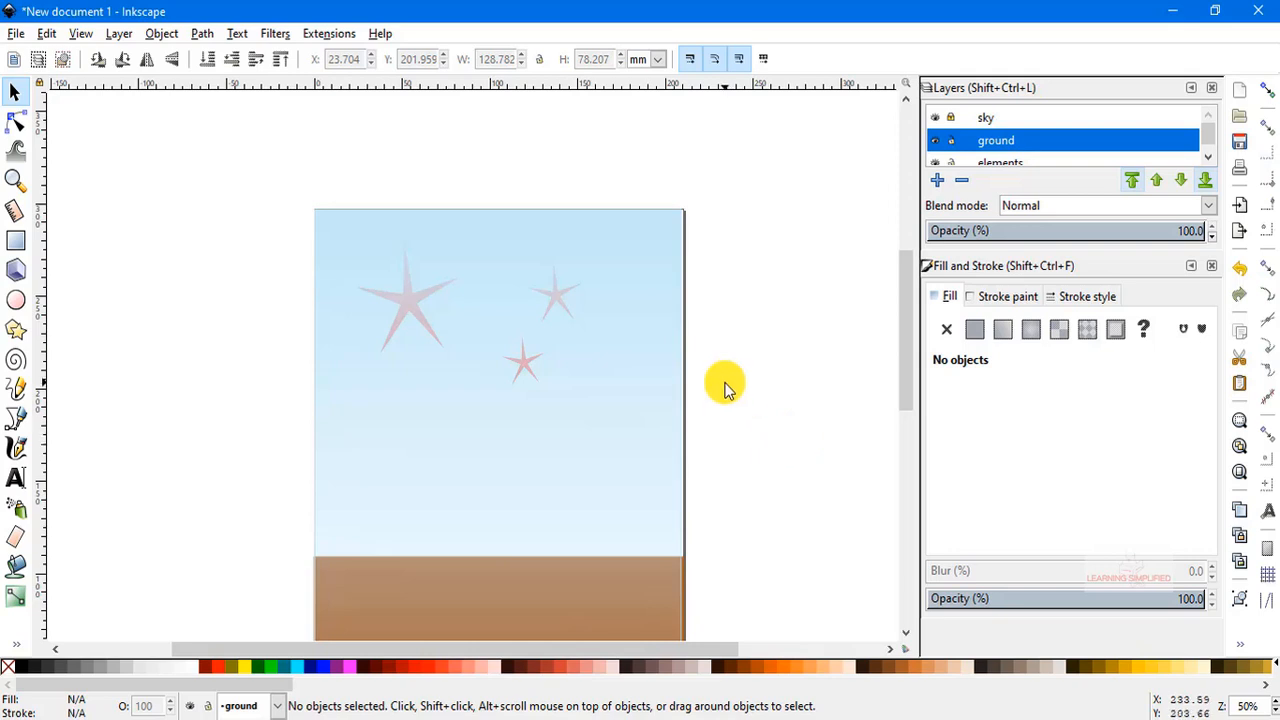
click(1012, 118)
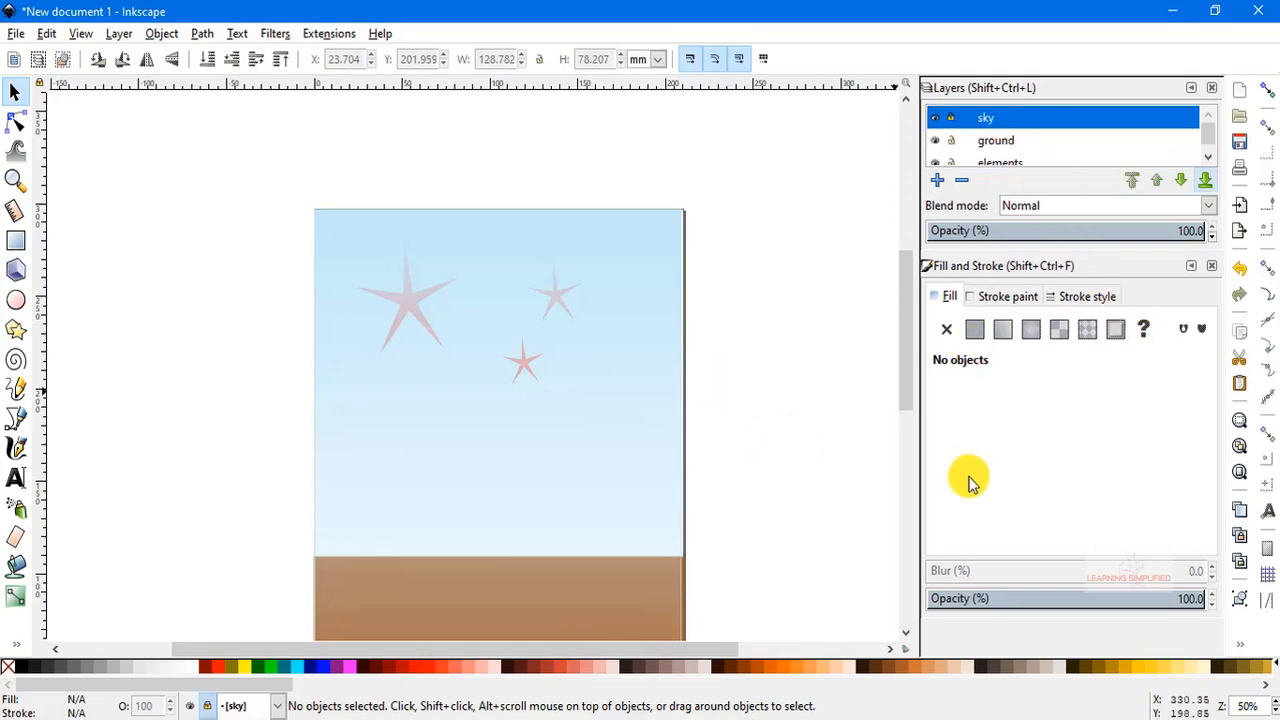